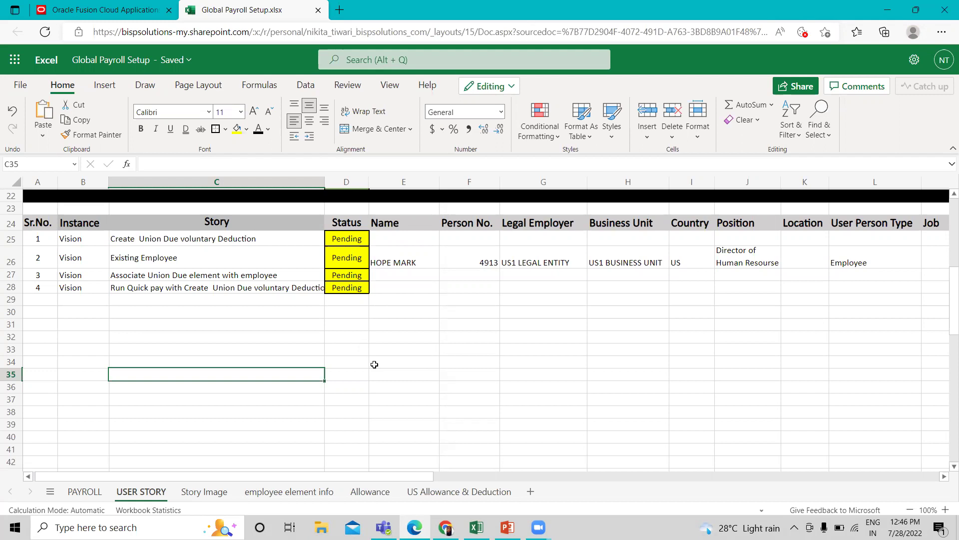
Step: Switch to Oracle Fusion Cloud Applications, search the full My Client Groups quick actions for "eleme" and open Elements under Payroll
left_click(104, 10)
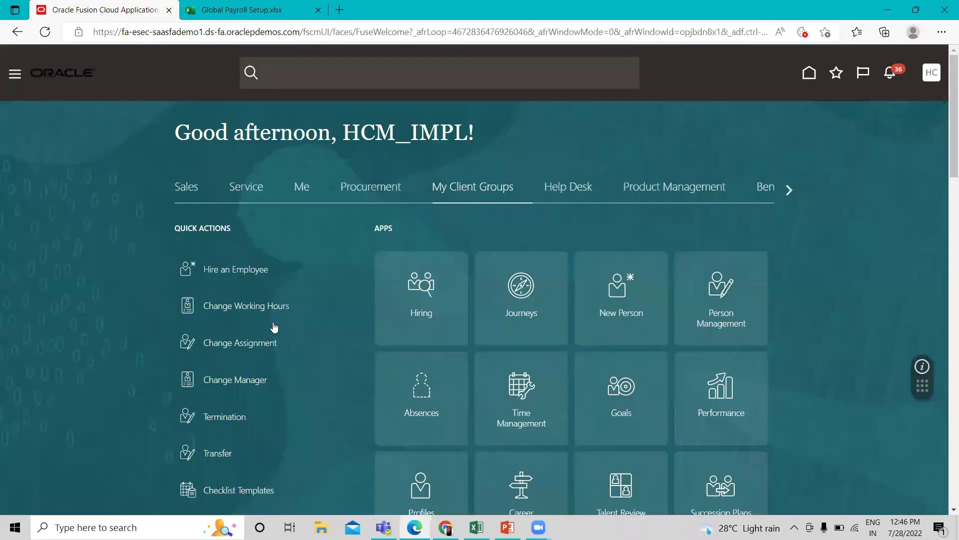
scroll(328, 341, "down", 3)
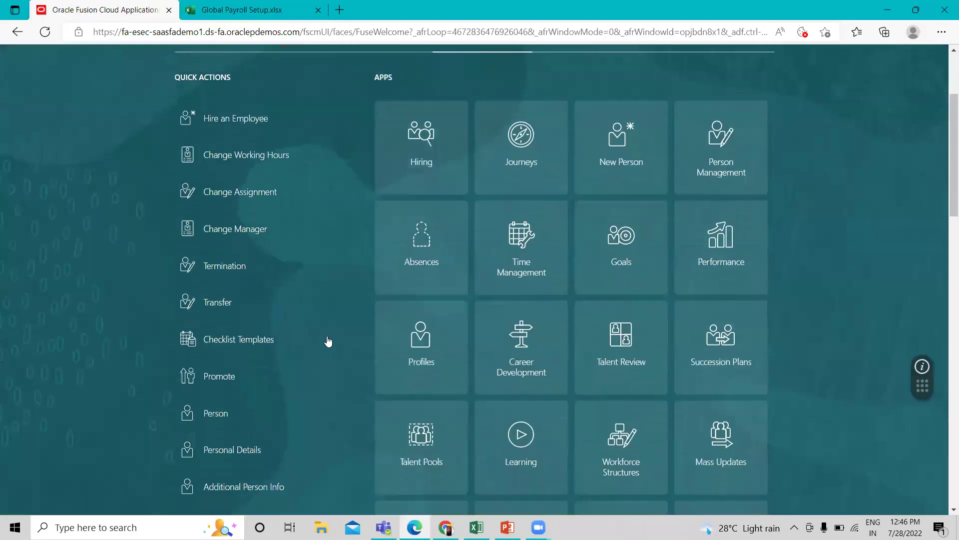
scroll(327, 341, "down", 7)
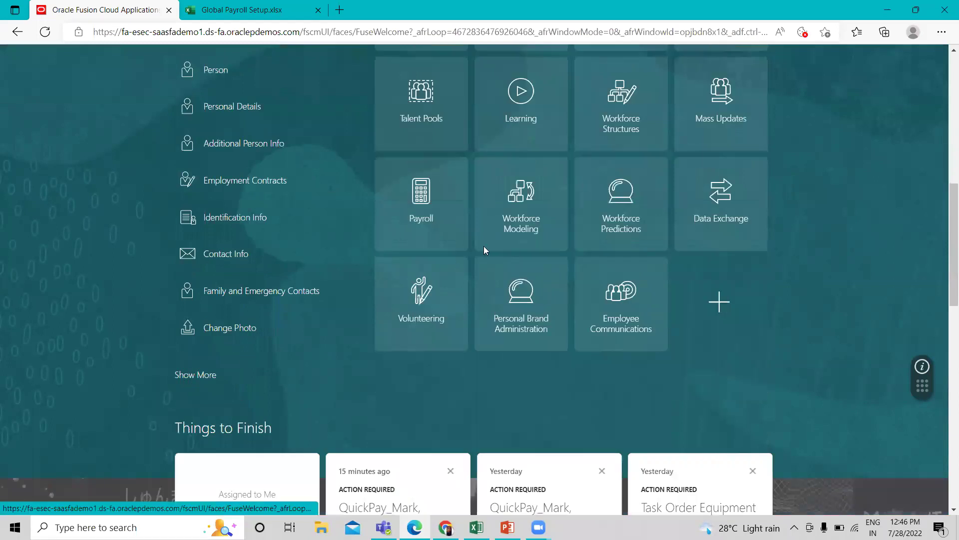
key("ctrl+f")
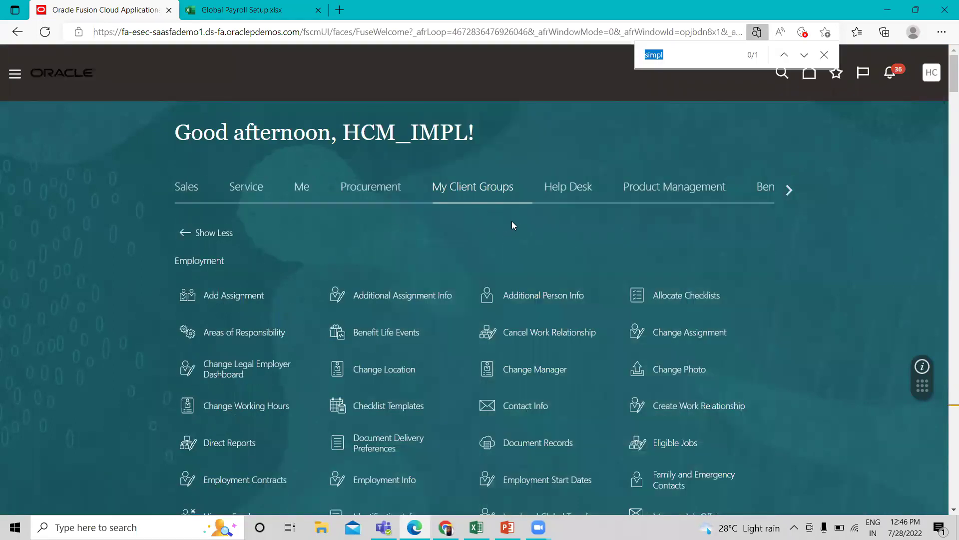
key("BackSpace")
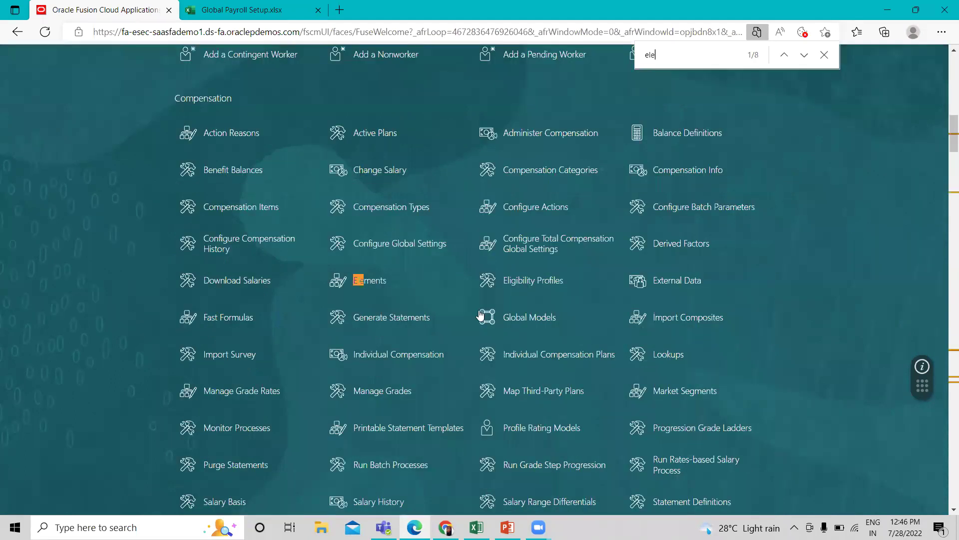
key("Return")
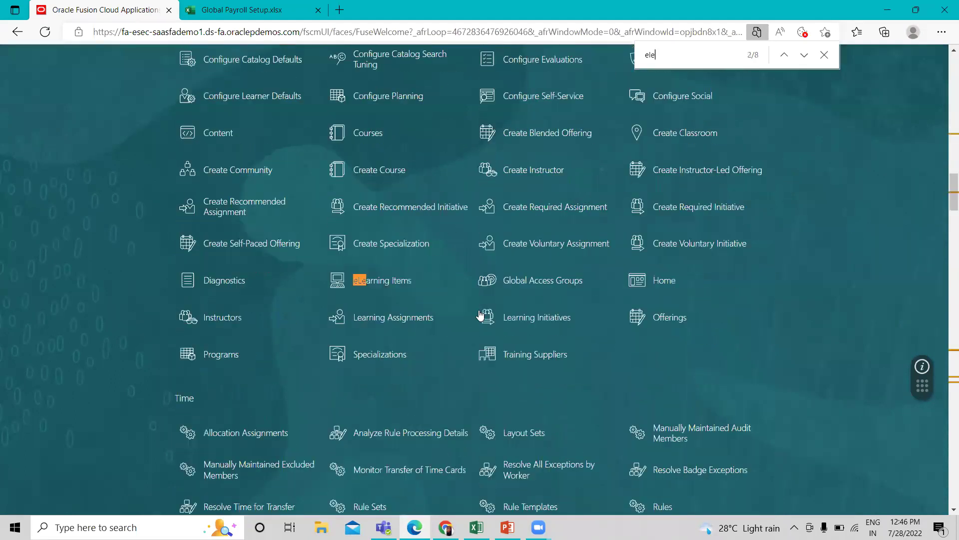
scroll(464, 331, "up", 3)
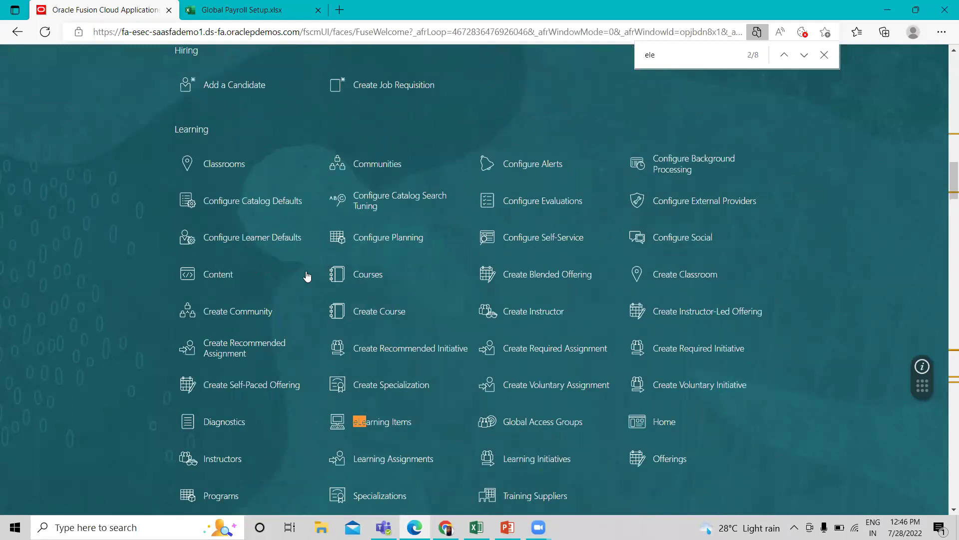
type("e")
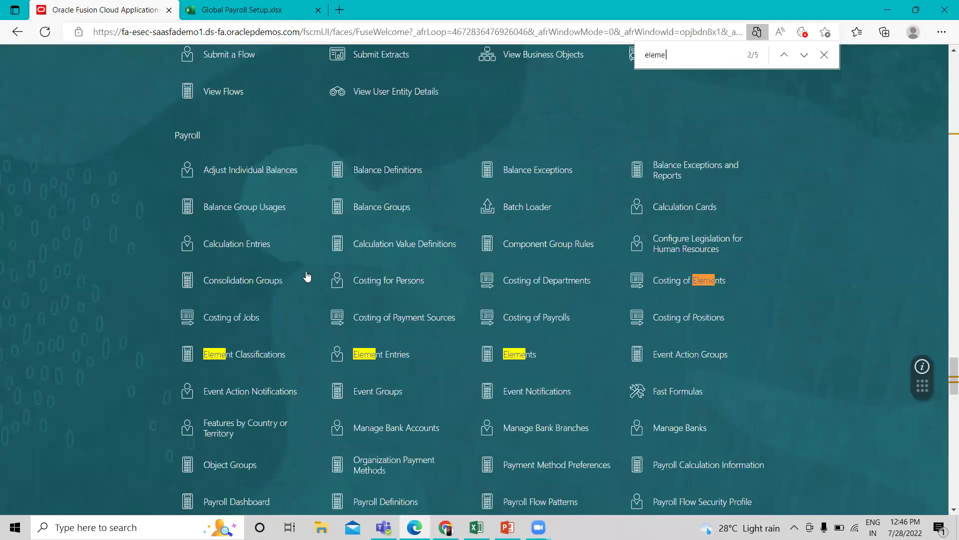
left_click(524, 355)
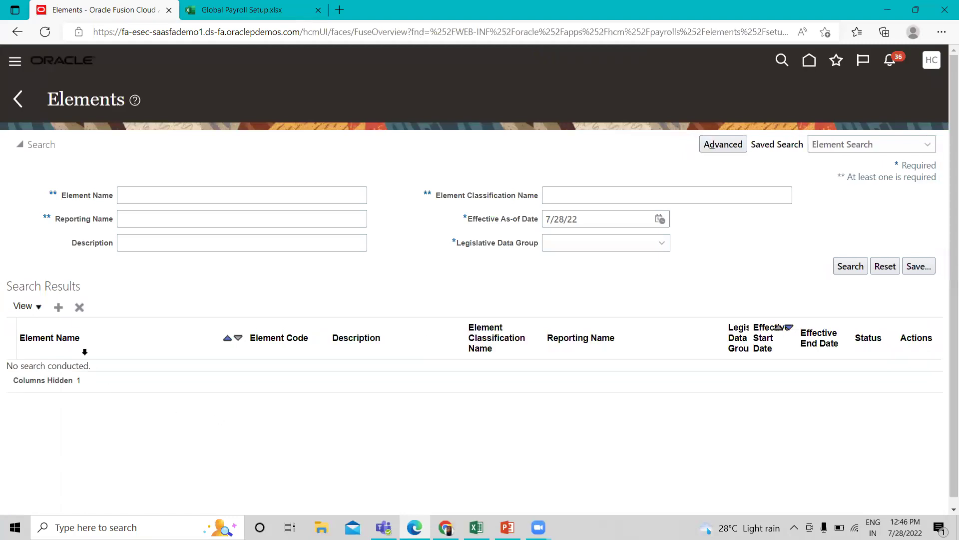
Step: Start creating a new element and set its legislative data group to US Legislative Data Group
left_click(59, 307)
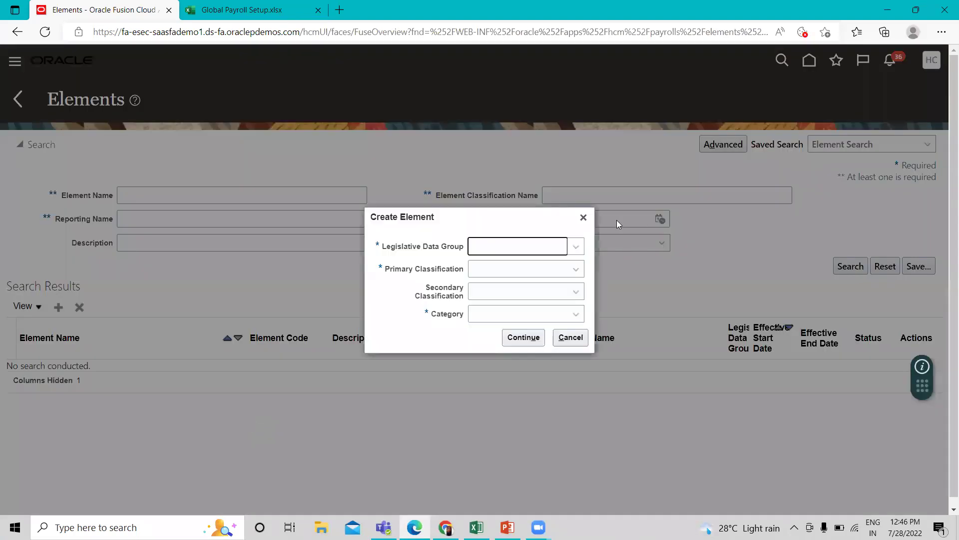
left_click(568, 254)
key("u")
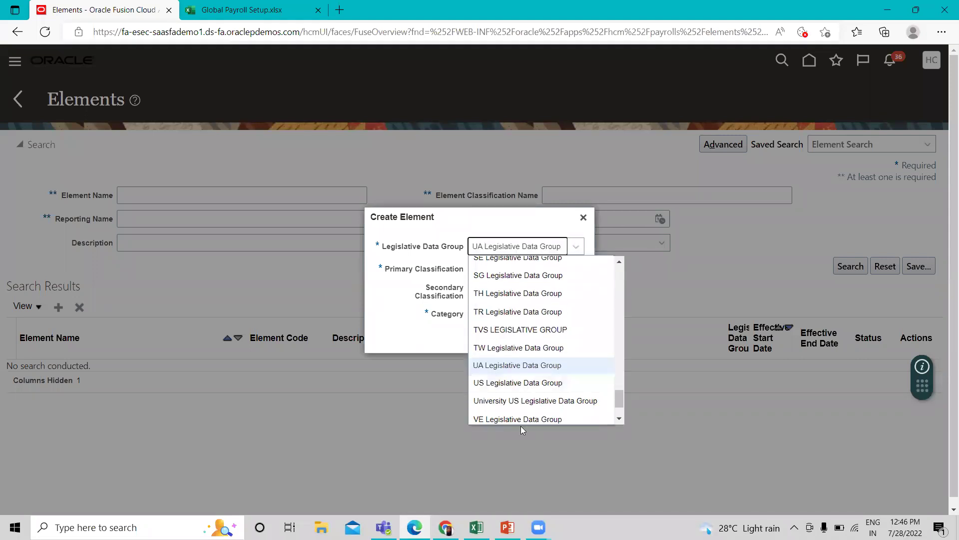
left_click(515, 383)
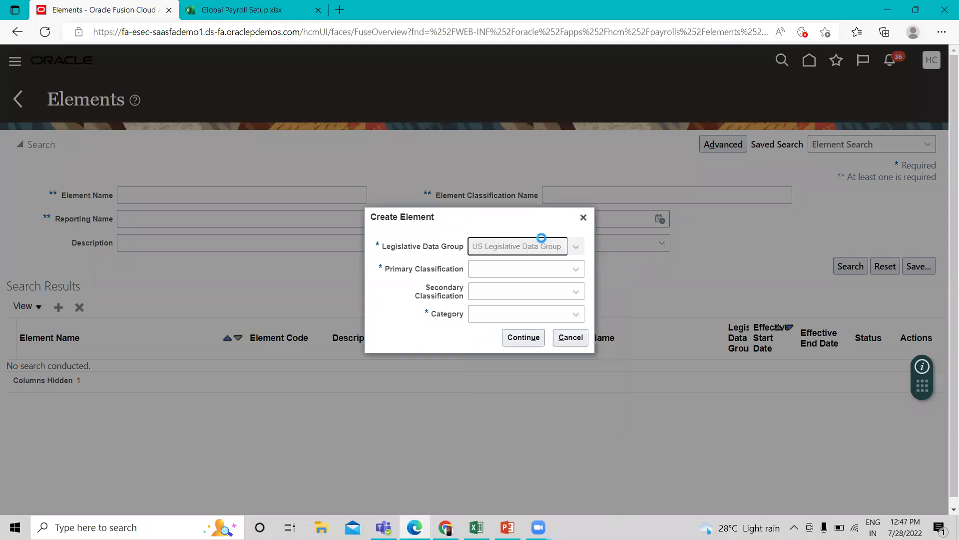
Step: Set the primary classification to Voluntary Deductions and the secondary classification to Union Deductions, and continue to the basic information
left_click(528, 270)
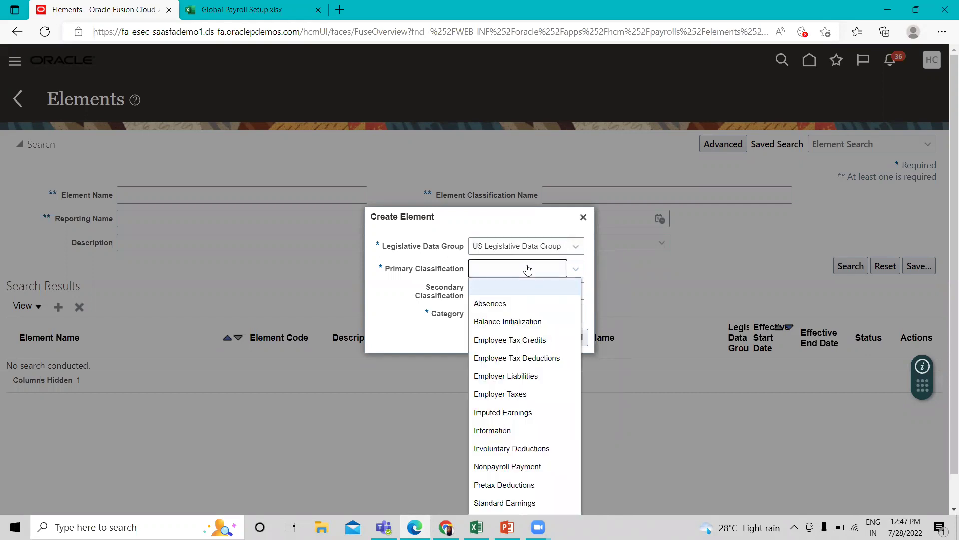
scroll(654, 436, "down", 1)
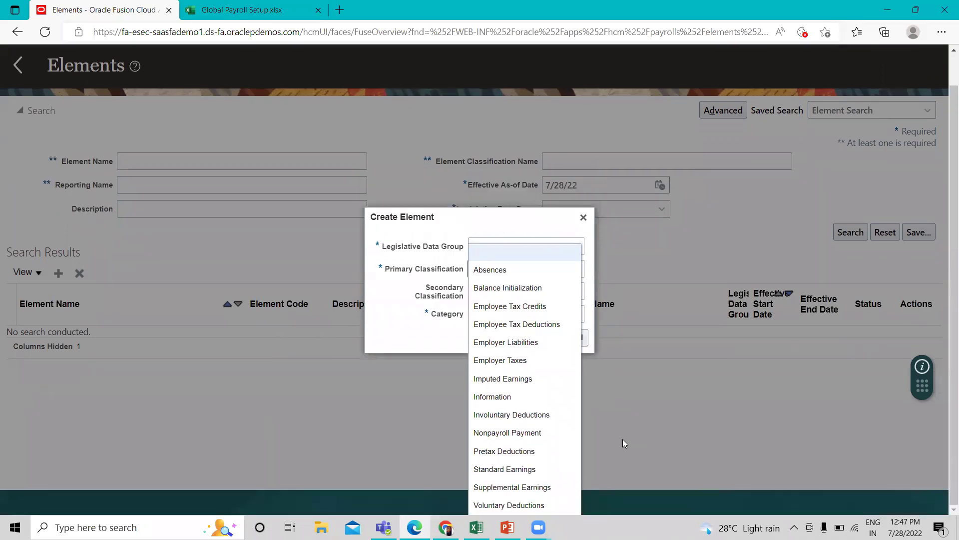
left_click(496, 504)
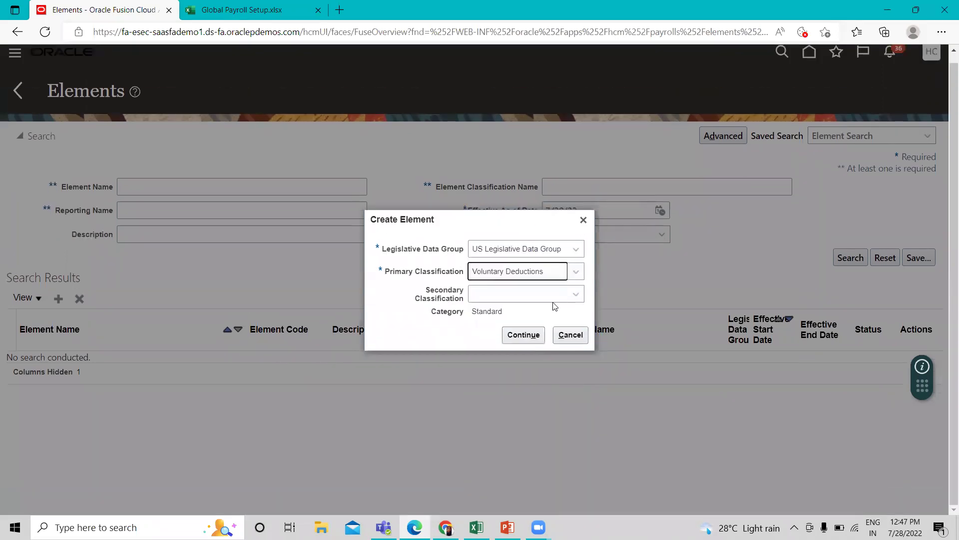
left_click(553, 305)
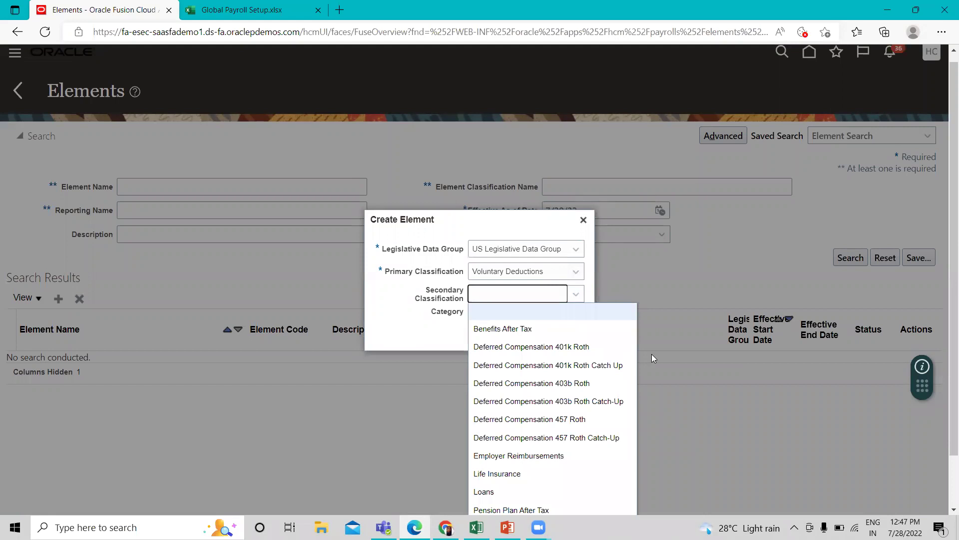
scroll(652, 354, "down", 2)
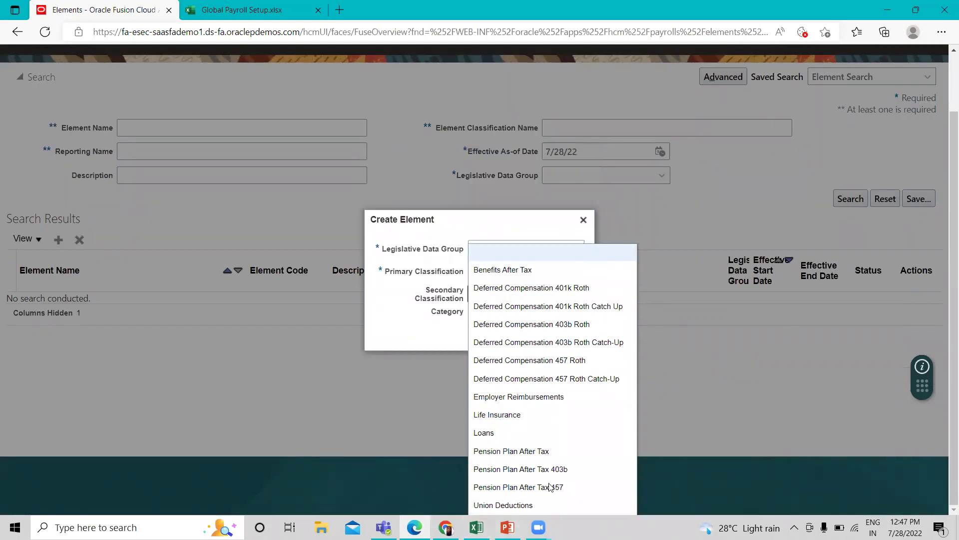
left_click(533, 504)
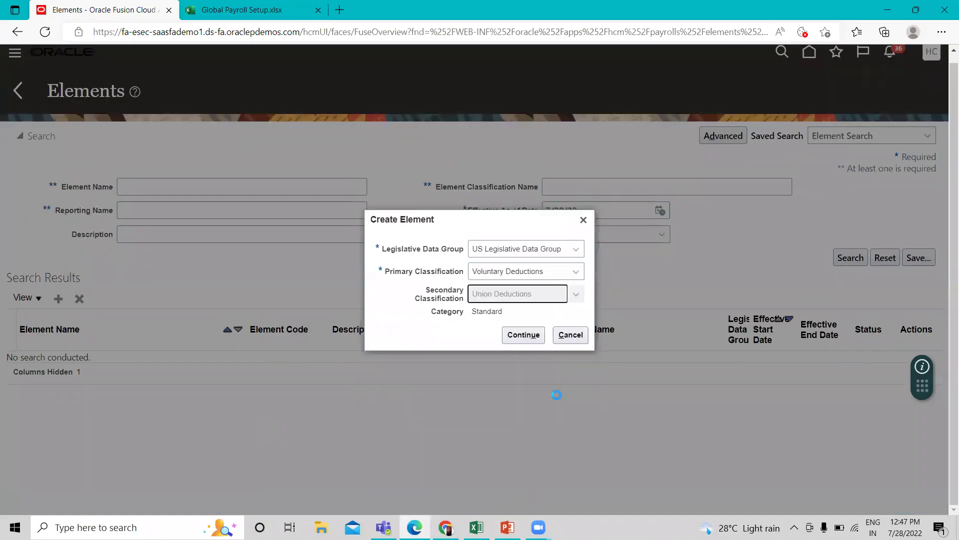
left_click(522, 334)
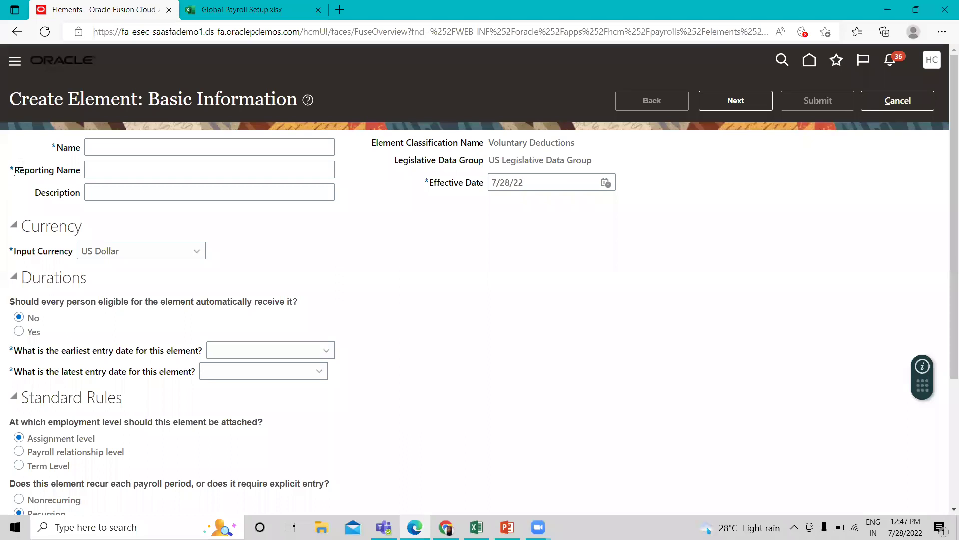
Step: Enter "Employee AB Union Dues" as the element's name
left_click(116, 148)
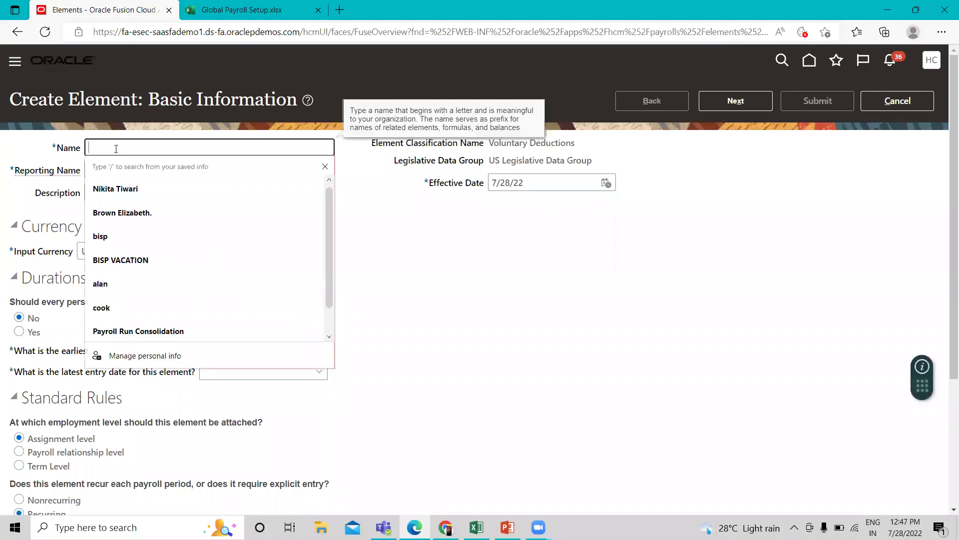
type("Employee")
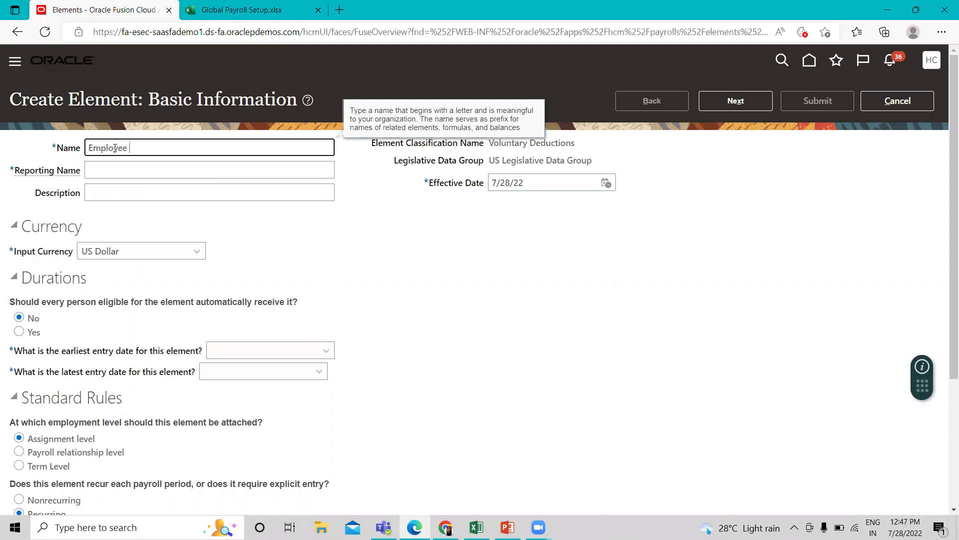
type("U")
type("nion D")
type("AB")
Step: Copy the element classification name "Voluntary Deductions" into the element's reporting name
left_click(154, 176)
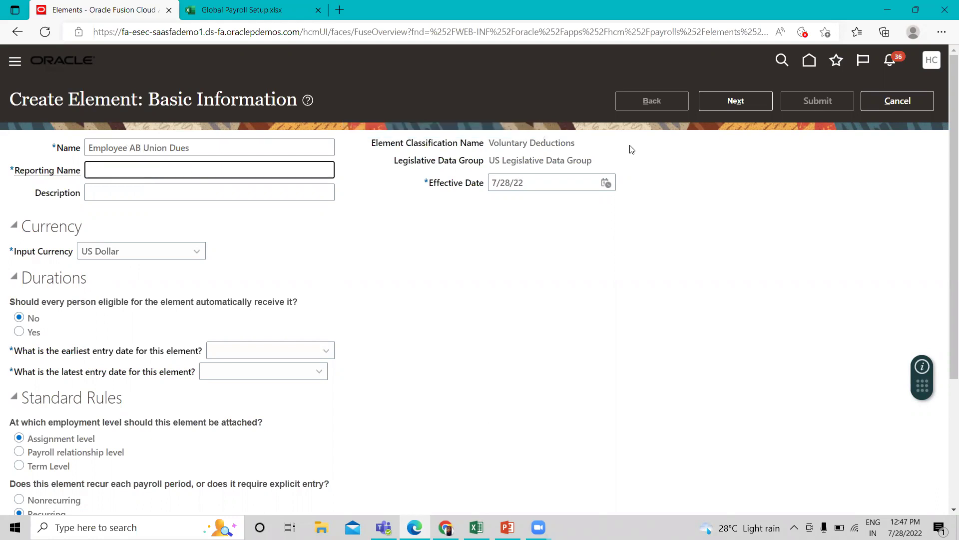
left_click_drag(537, 144, 490, 145)
key("ctrl+c")
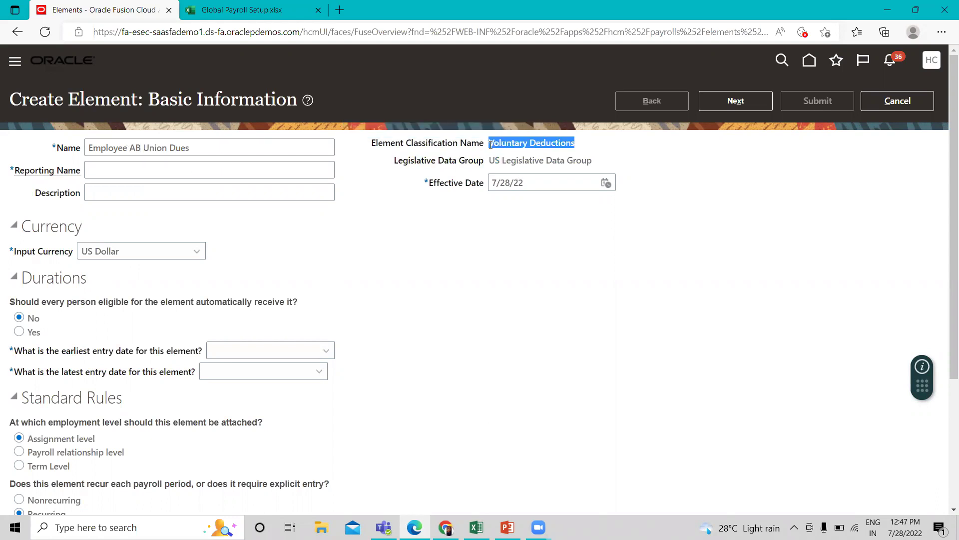
left_click(223, 165)
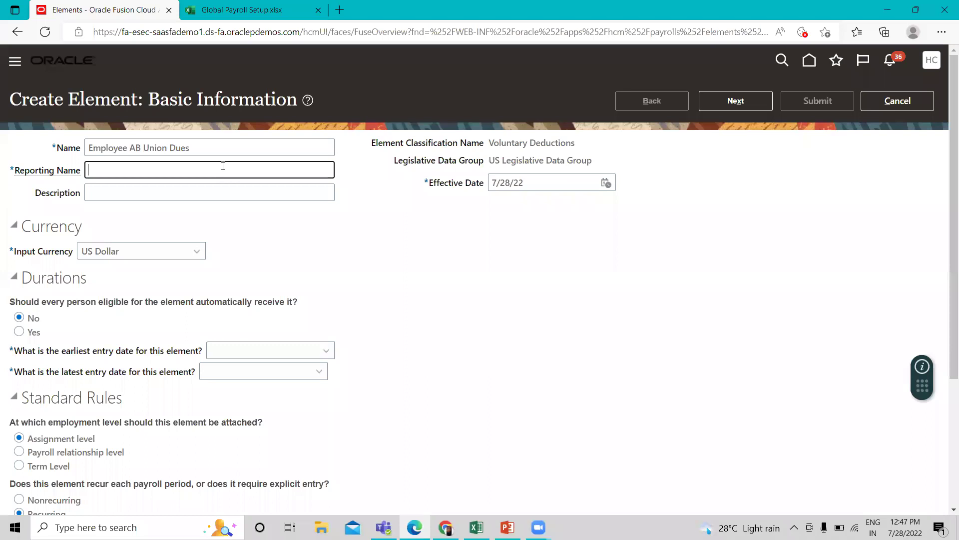
key("ctrl+v")
Step: Fill in the element's description as "Calculate Voluntary Deductions"
left_click(211, 193)
key("ctrl+v")
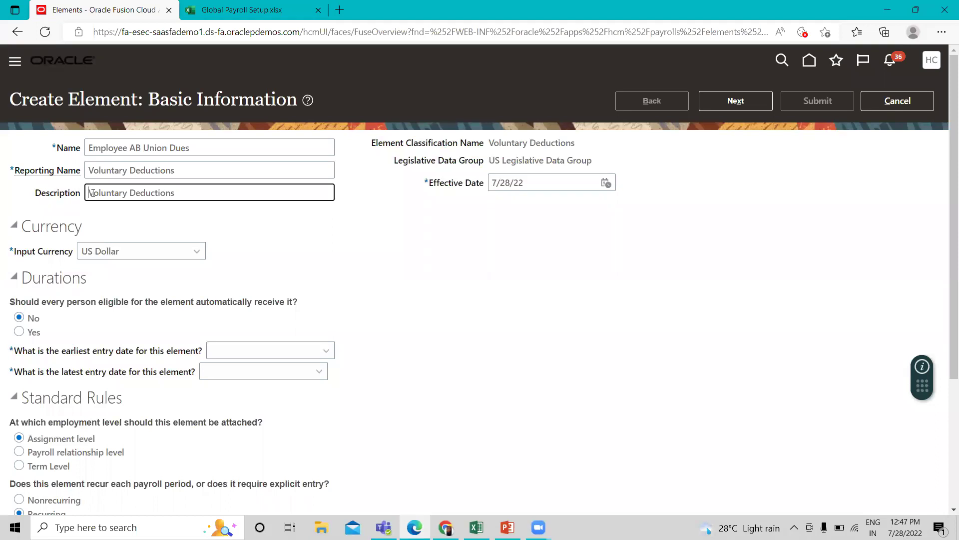
type("Calc")
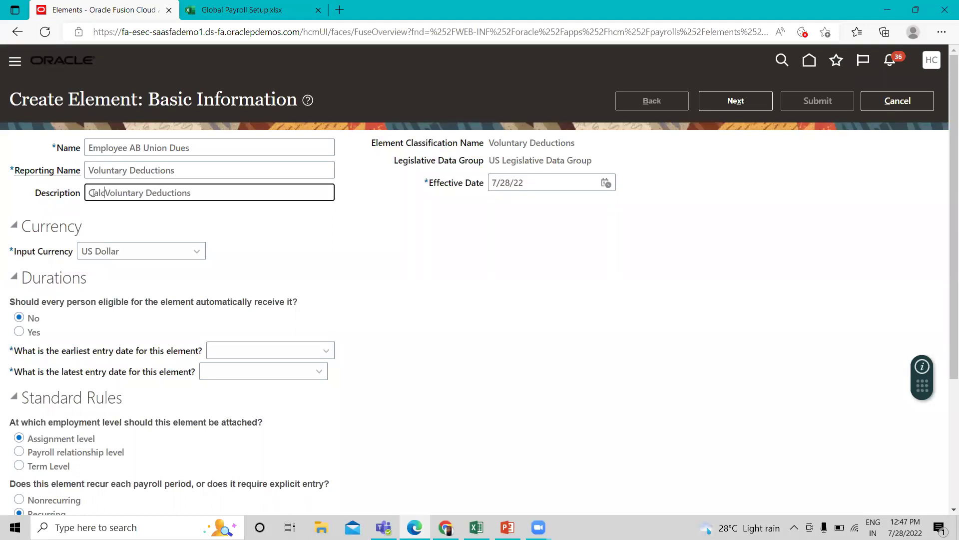
type("ulate")
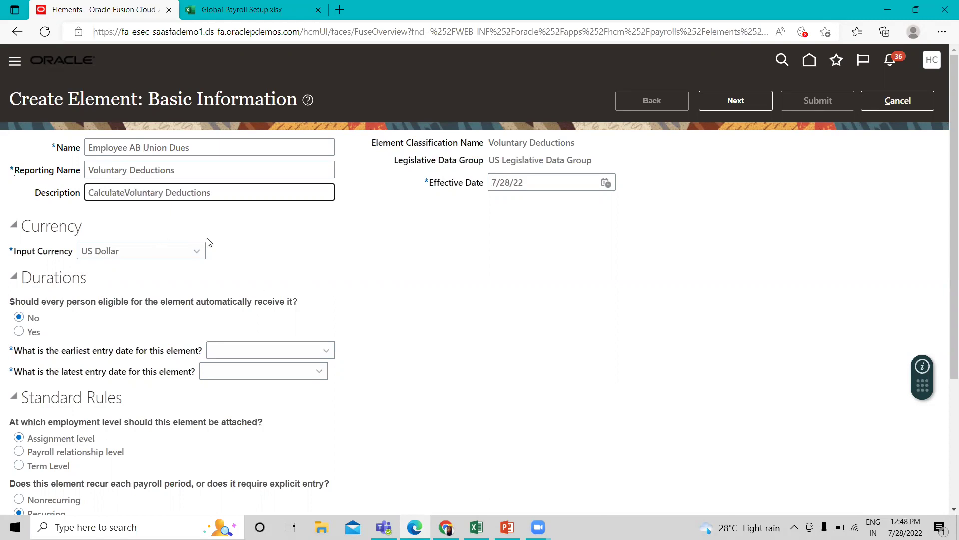
Step: Set the earliest entry date to First Standard Earning Date and the latest entry date to Last Standard Earning Date
scroll(239, 225, "down", 1)
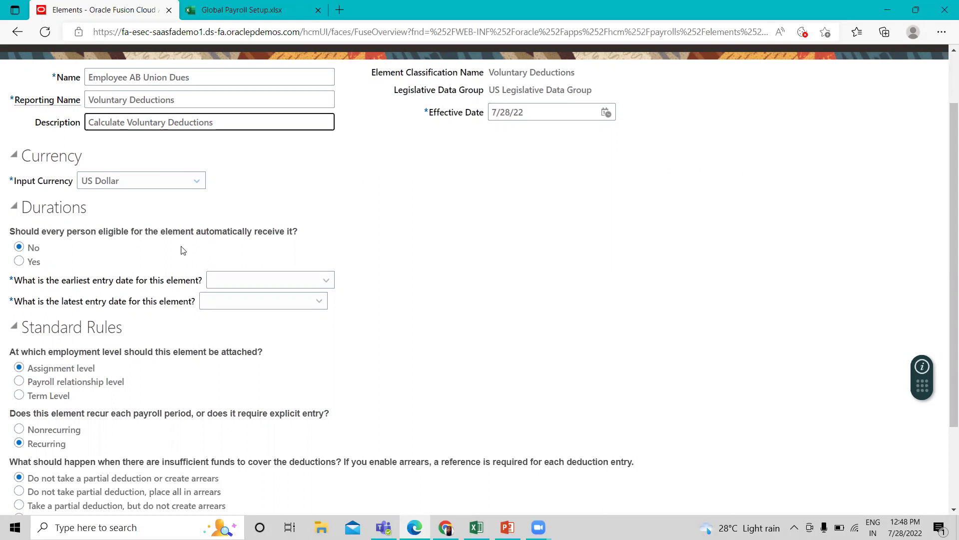
left_click(257, 278)
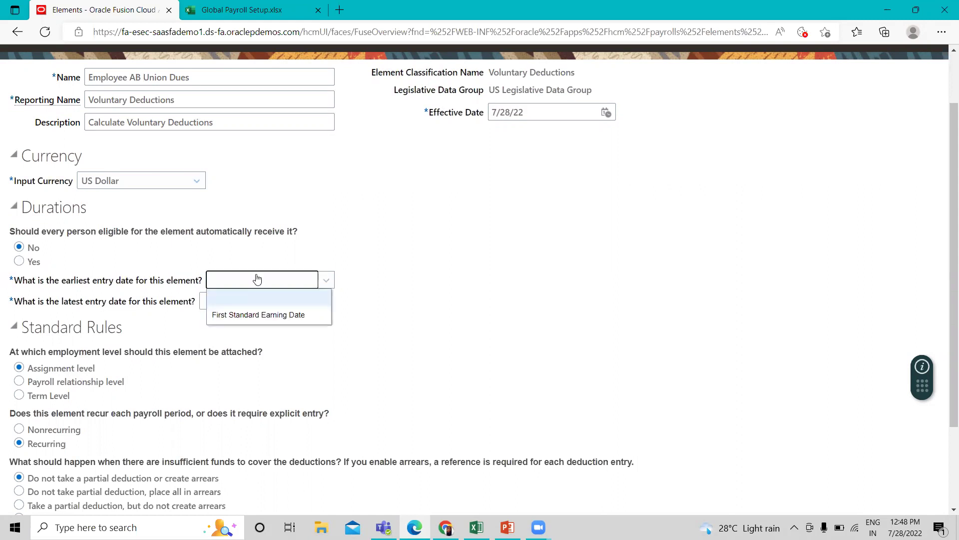
left_click(278, 316)
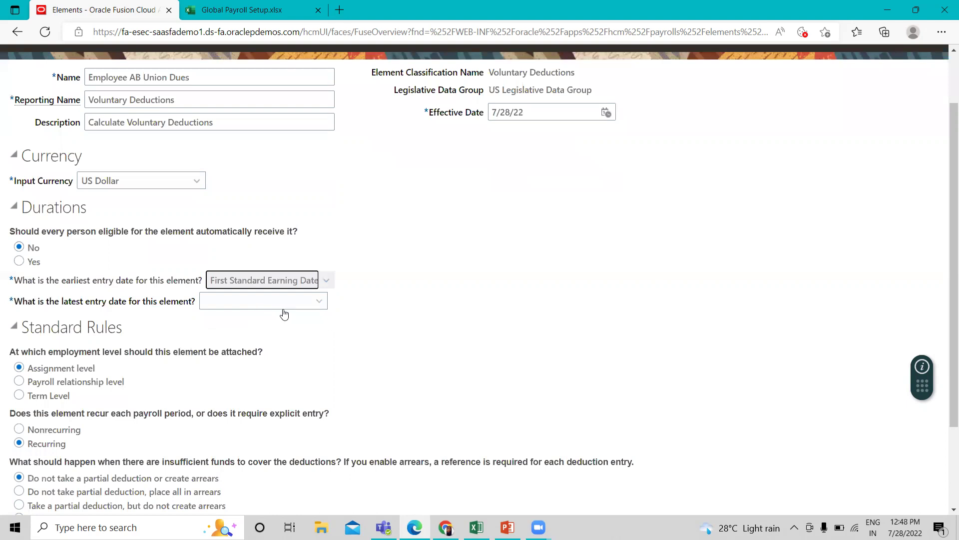
left_click(287, 307)
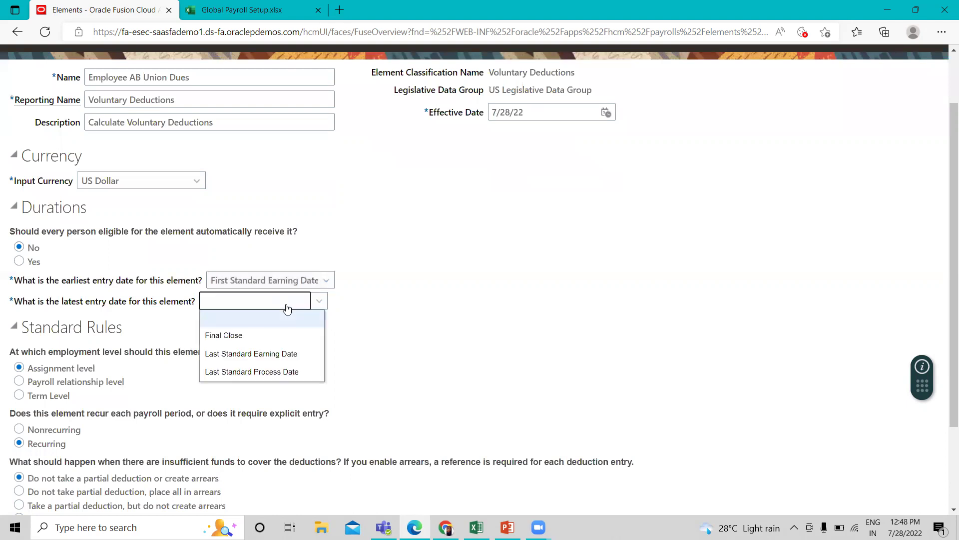
left_click(258, 353)
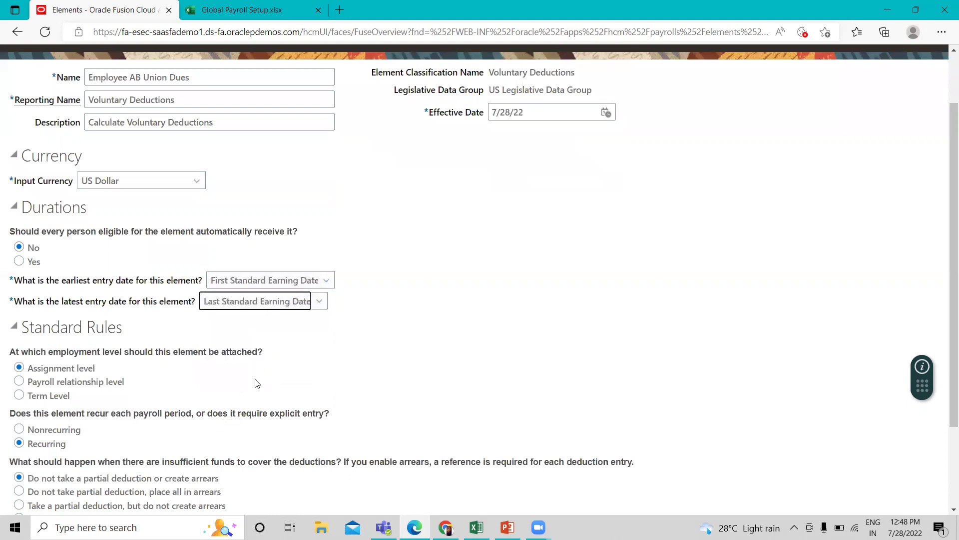
Step: Set the standard rules to payroll relationship level, partial deduction without creating arrears, and processing only once in each payroll period
scroll(256, 383, "down", 1)
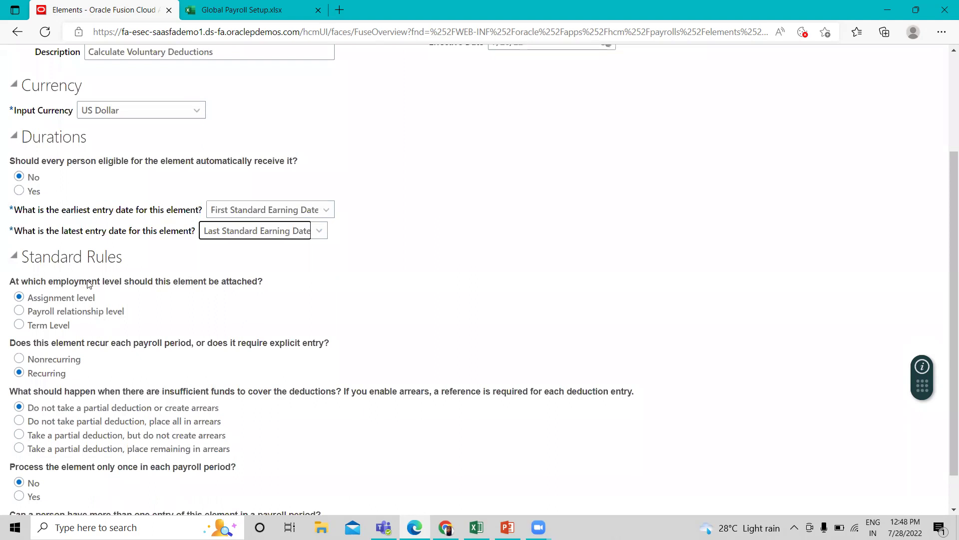
left_click(18, 311)
scroll(310, 315, "down", 1)
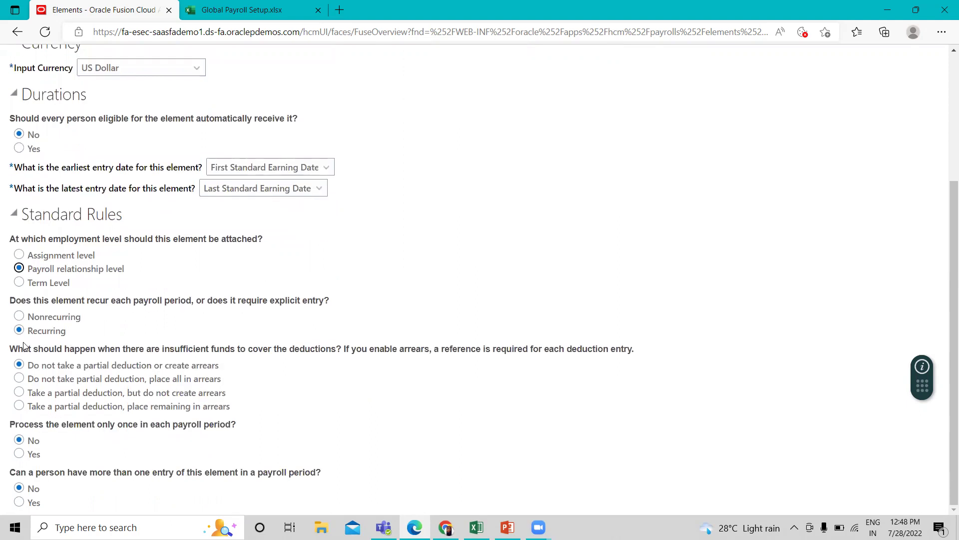
left_click(19, 393)
left_click(21, 454)
scroll(644, 369, "up", 3)
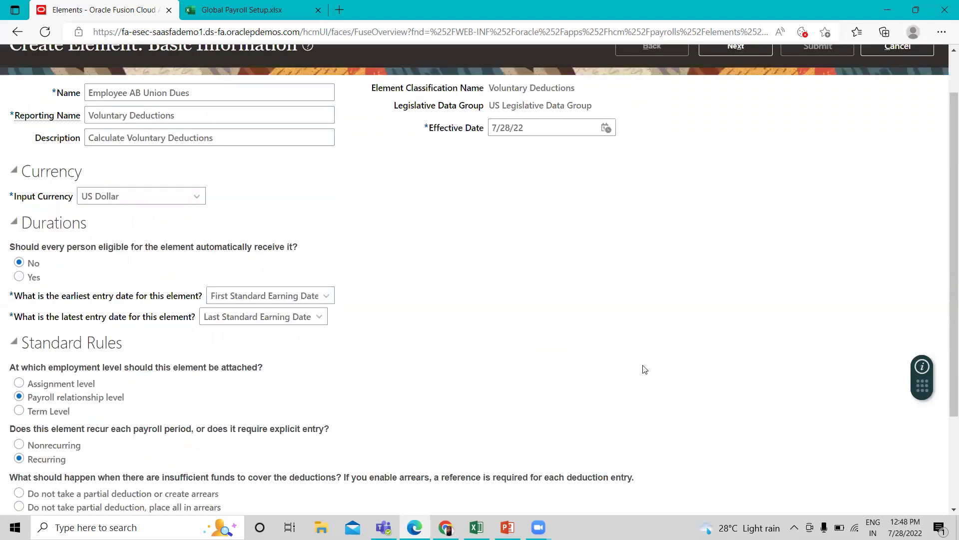
Step: Set the element's effective date to 1/1/22
scroll(644, 369, "up", 1)
left_click(512, 182)
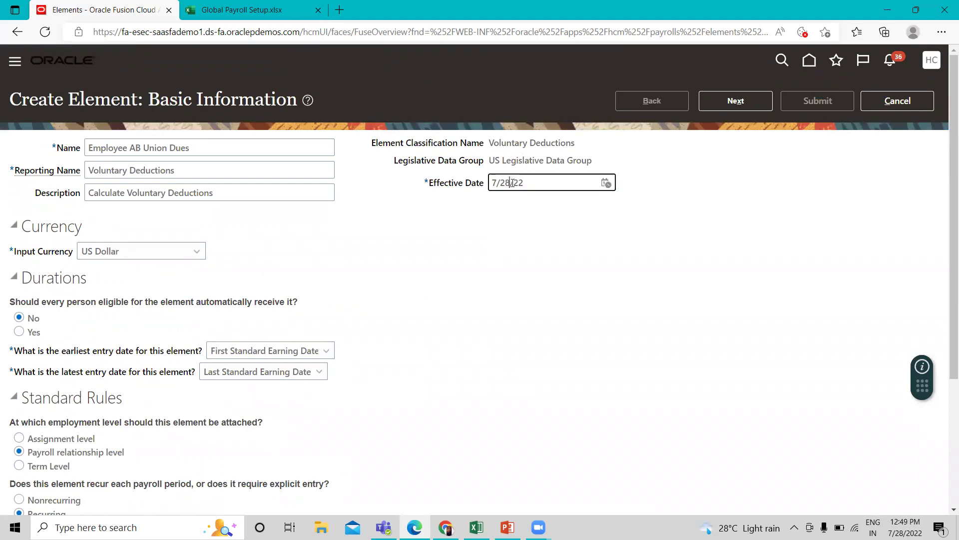
key("BackSpace")
key("BackSpace")
type("1")
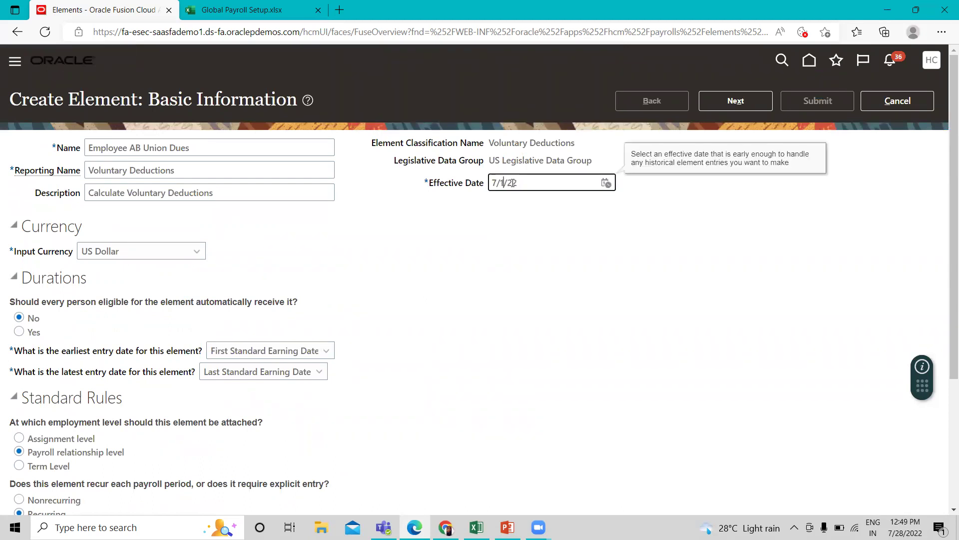
key("Left")
key("BackSpace")
type("1")
Step: Keep the fixed amount deduction and the default special rules, review the chosen options, and submit the new element
left_click(747, 109)
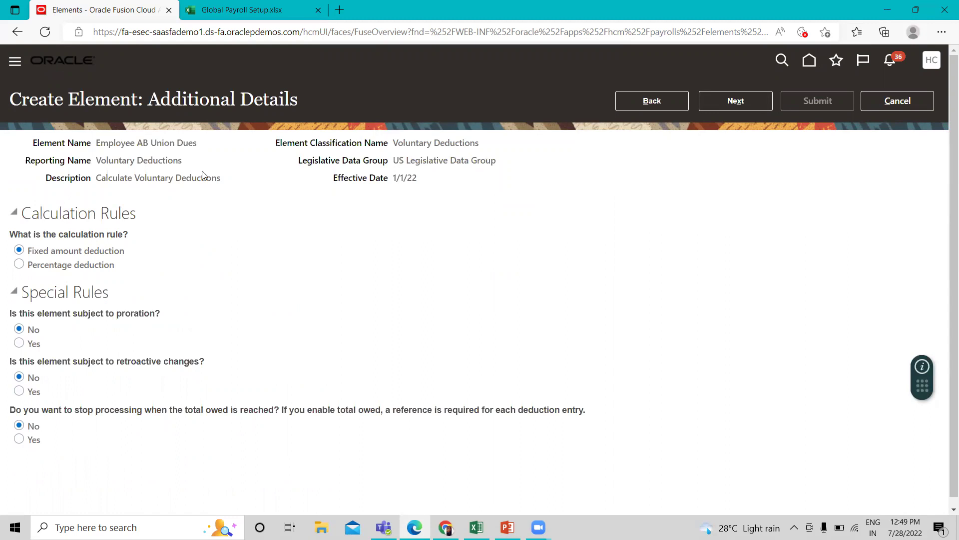
left_click(748, 101)
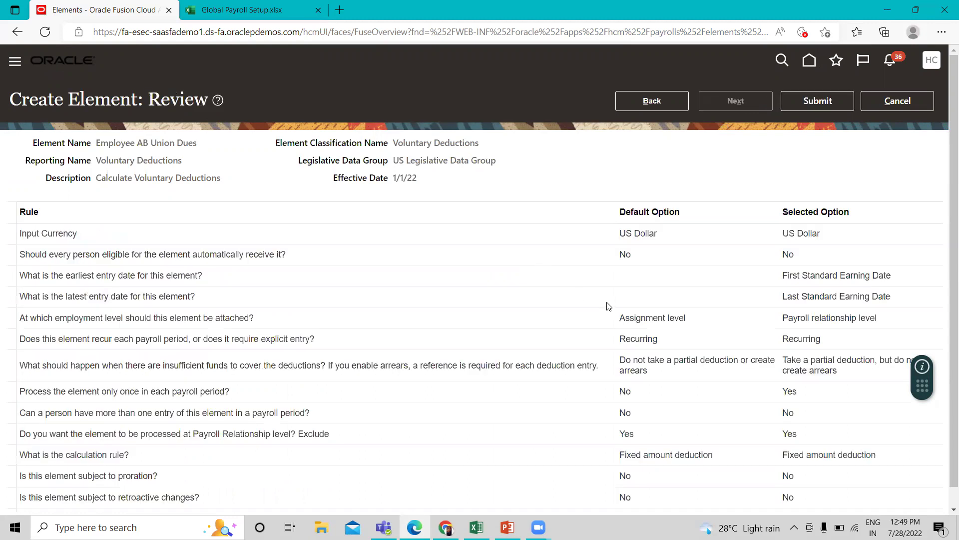
scroll(608, 315, "down", 1)
scroll(609, 315, "up", 1)
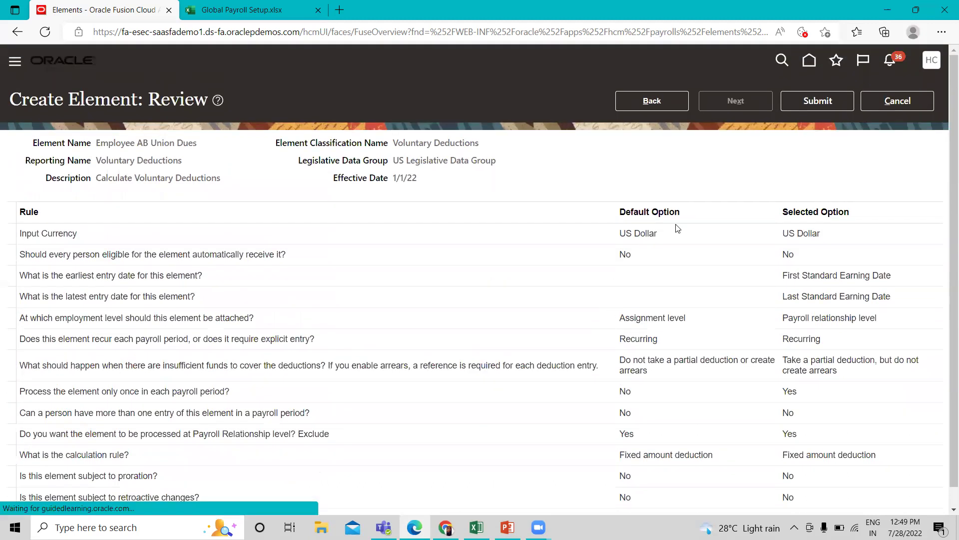
left_click(802, 101)
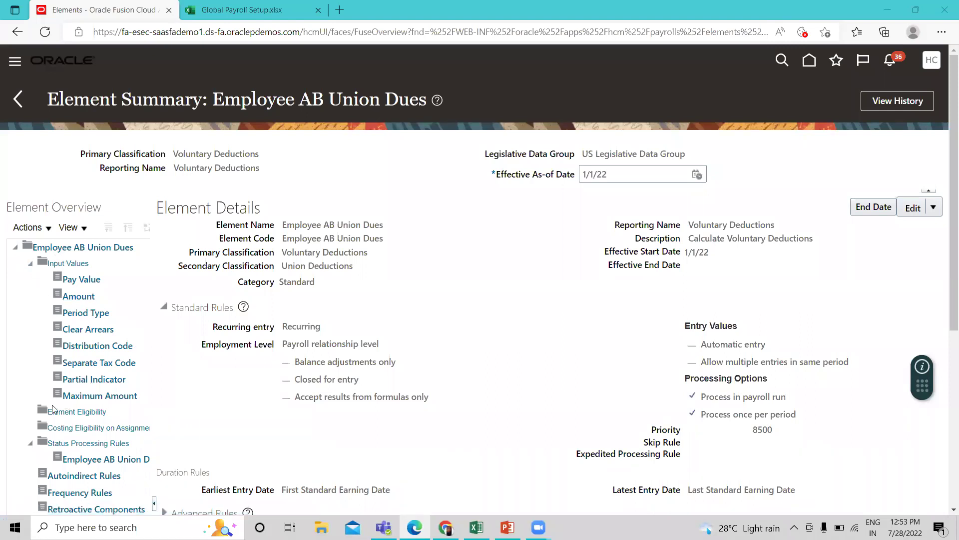
Step: Create and submit an element eligibility record named "employee union due" for the Employee AB Union Dues element
left_click(54, 412)
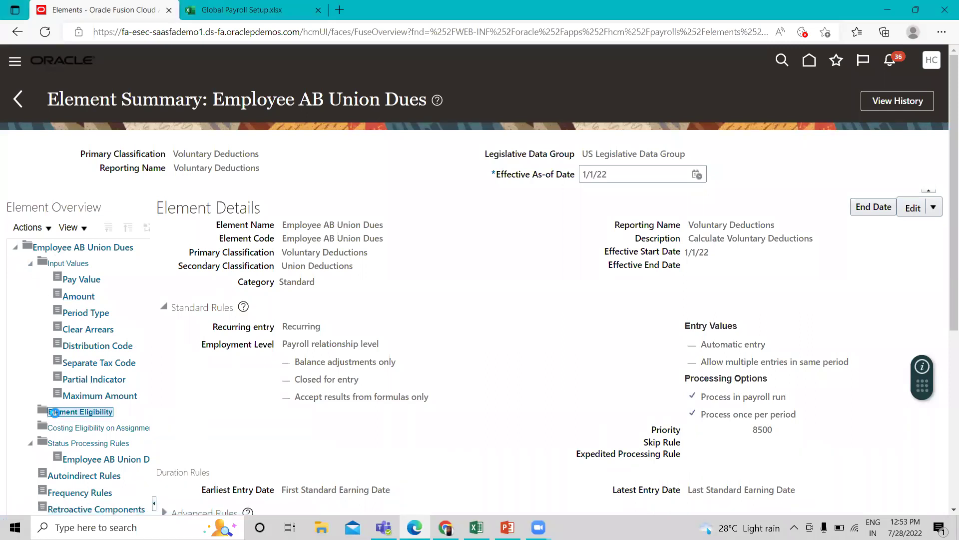
left_click(31, 228)
left_click(71, 248)
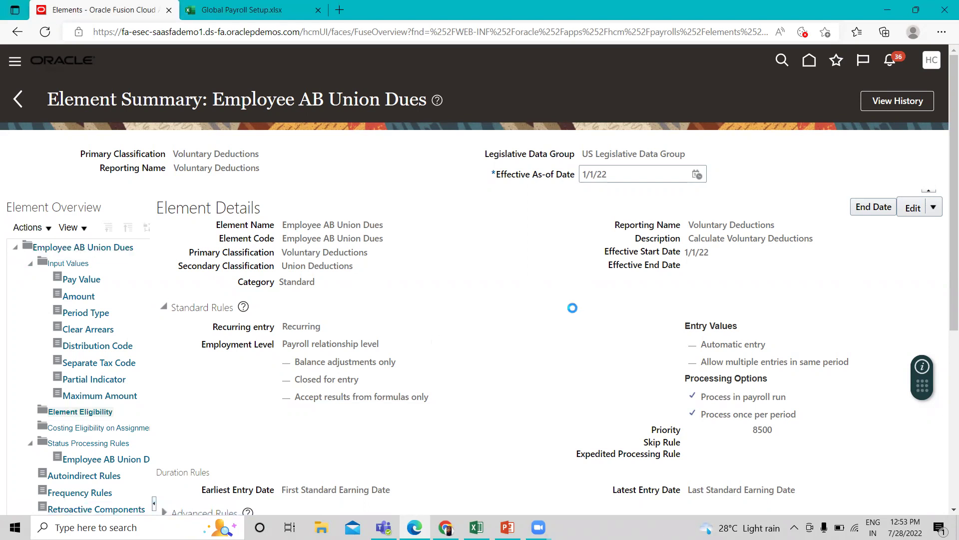
left_click(336, 256)
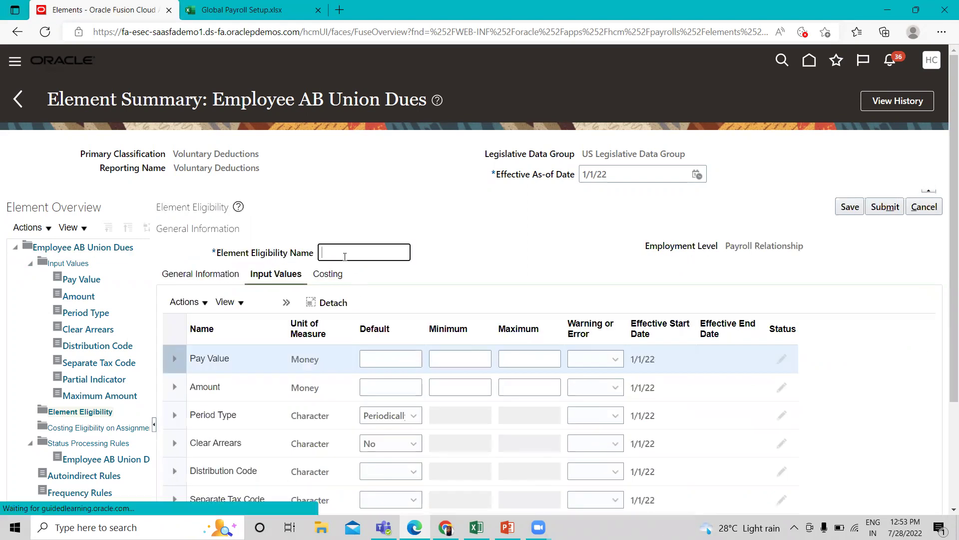
type("employee")
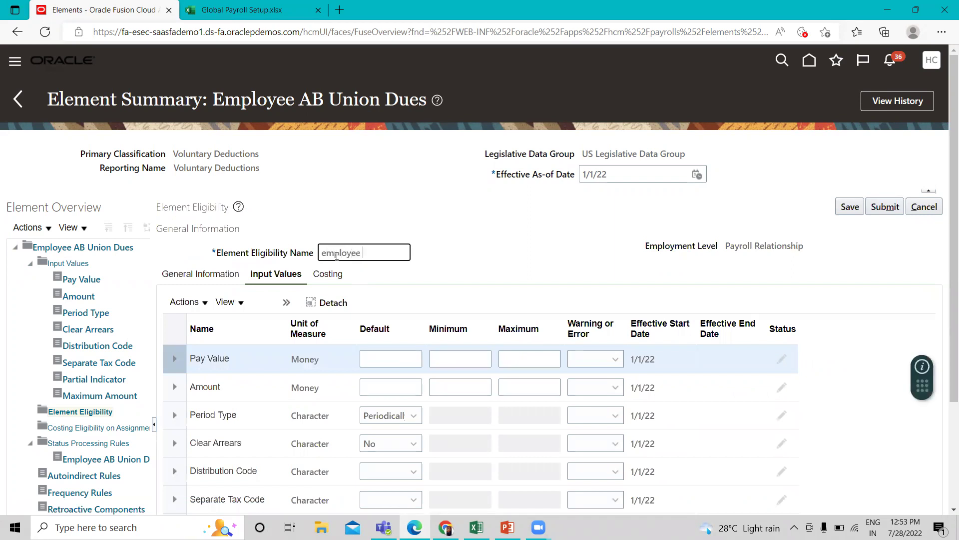
type(" union due")
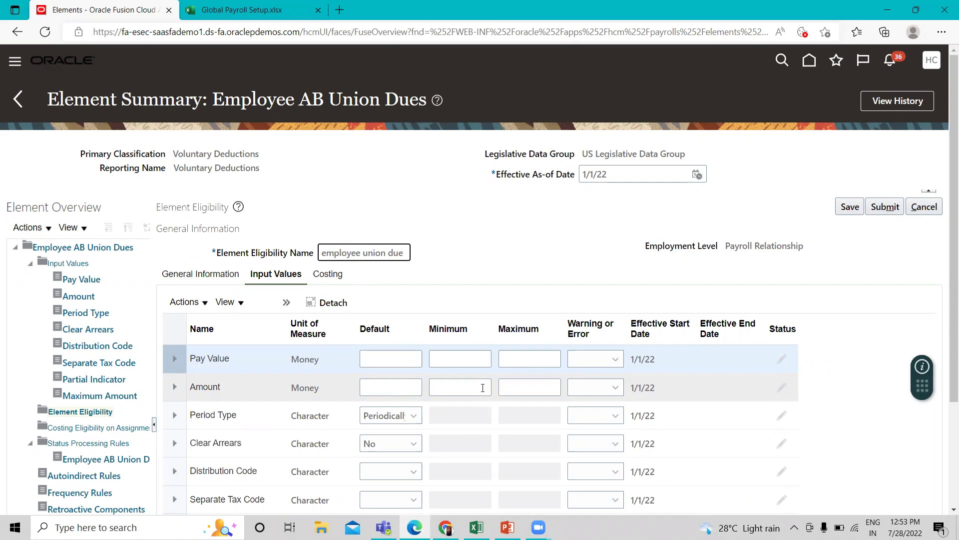
scroll(481, 387, "down", 3)
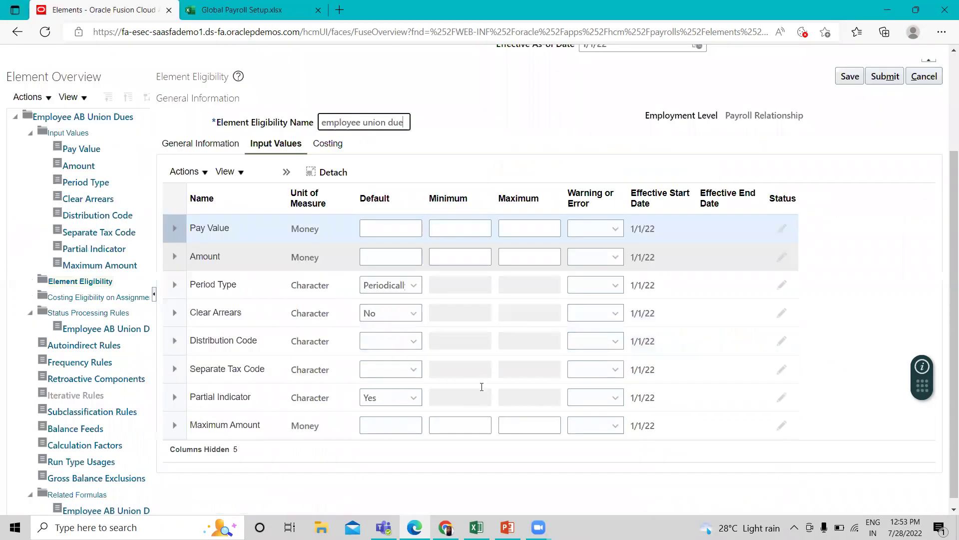
scroll(480, 386, "up", 2)
scroll(482, 391, "up", 2)
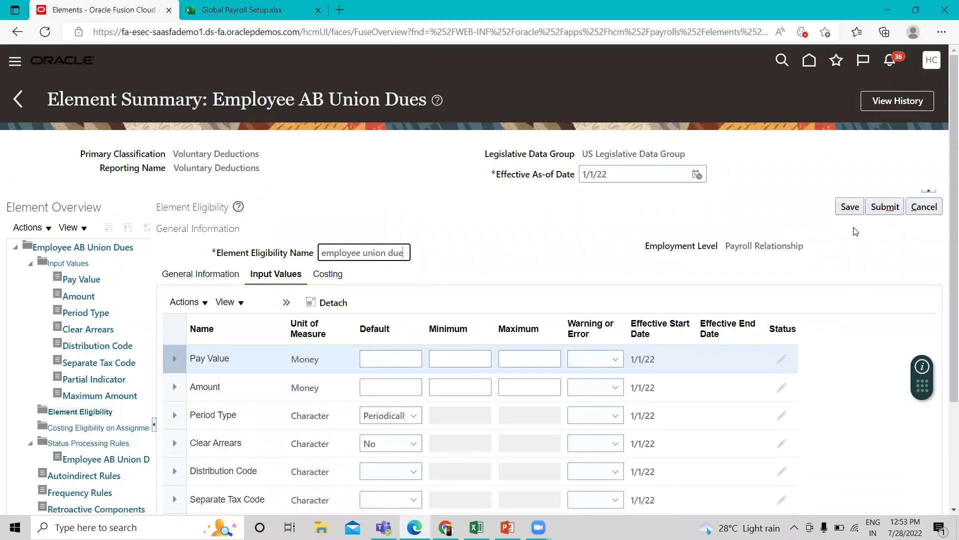
left_click(883, 209)
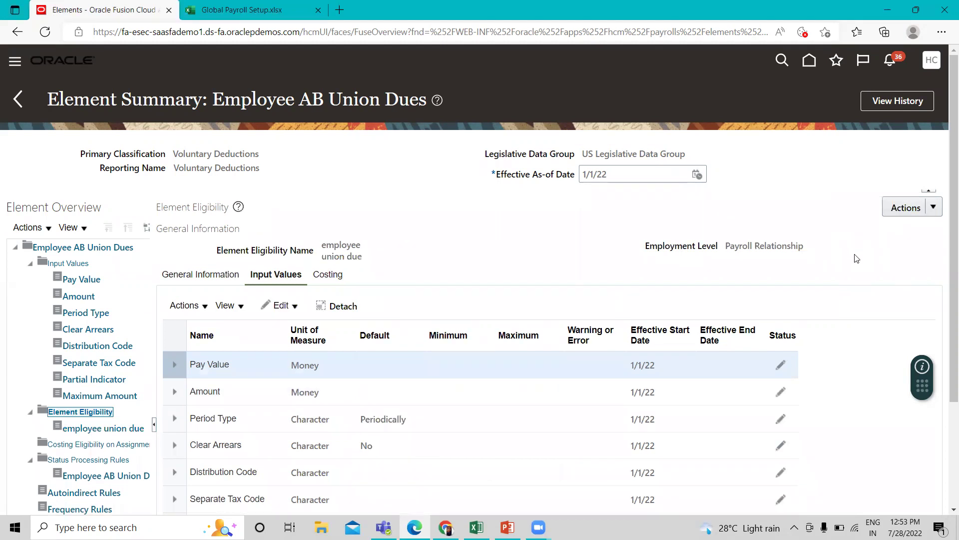
Step: Leave the element pages for the home page and show the full list of My Client Groups quick actions
left_click(18, 99)
left_click(16, 100)
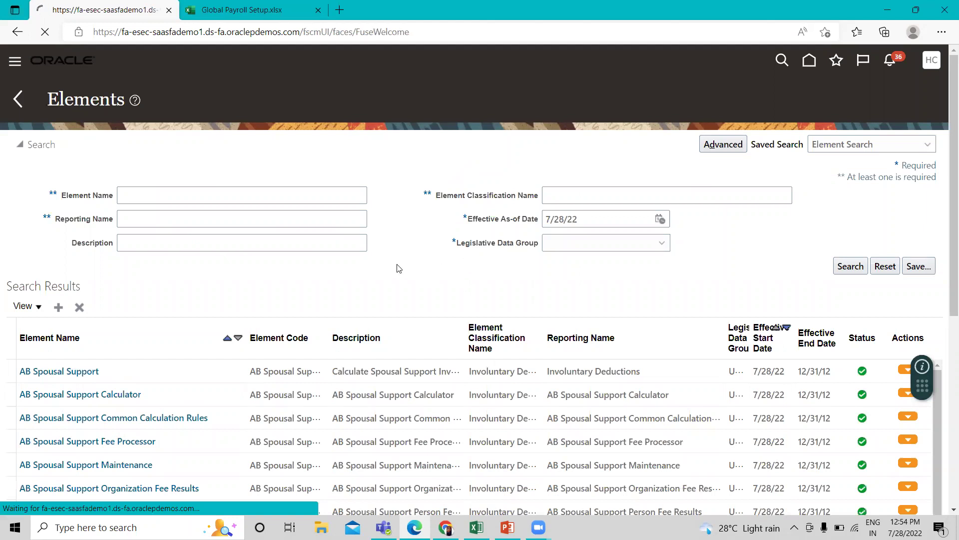
scroll(467, 233, "down", 3)
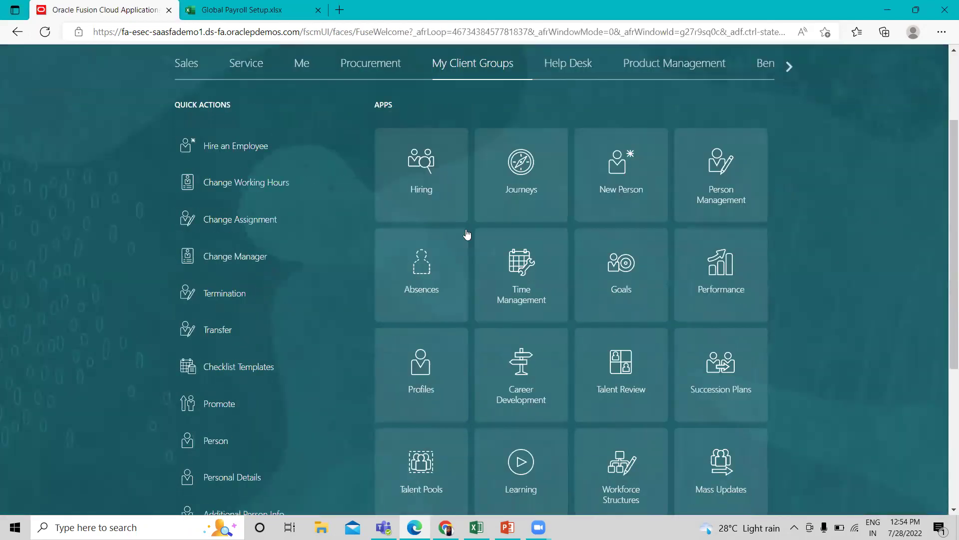
scroll(470, 231, "down", 5)
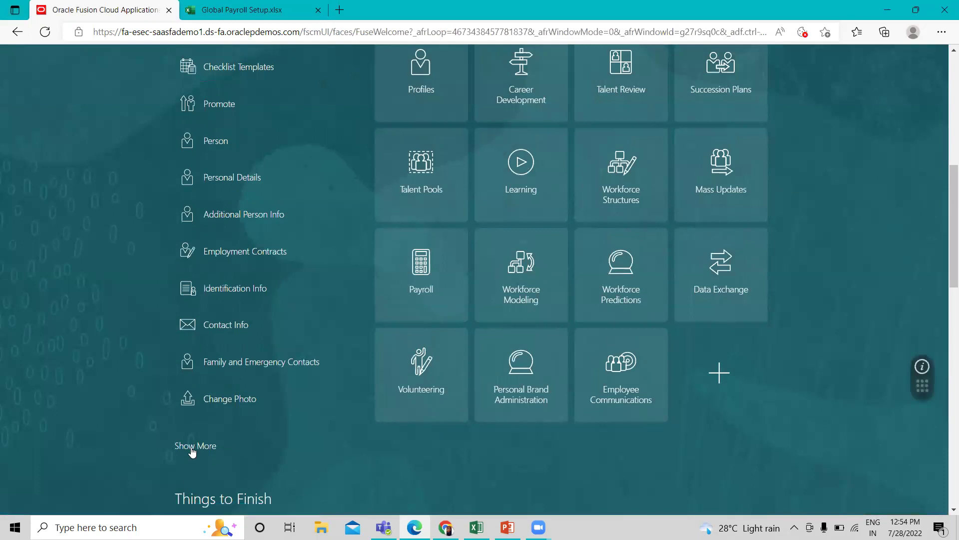
left_click(192, 446)
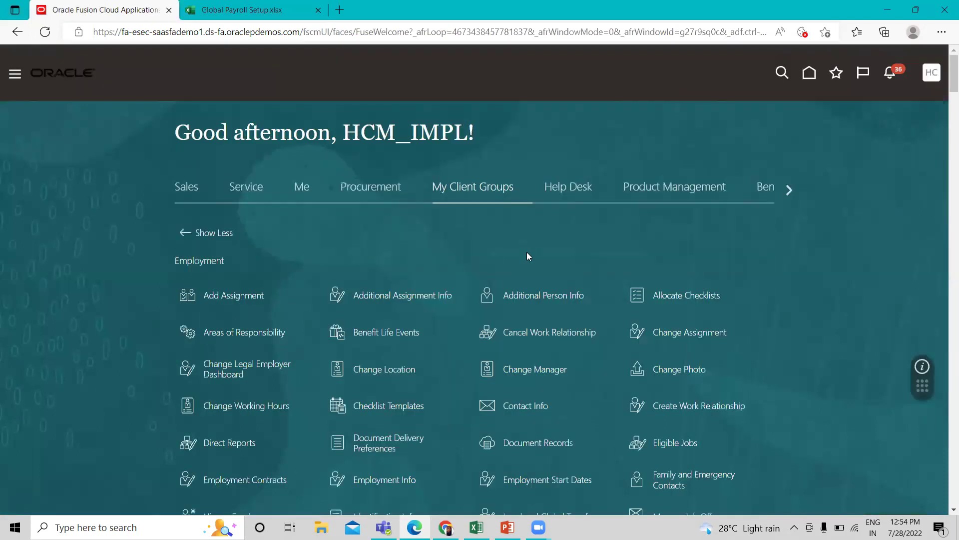
Step: Find "simpl" on the page and open Simplified QuickPay
key("ctrl+f")
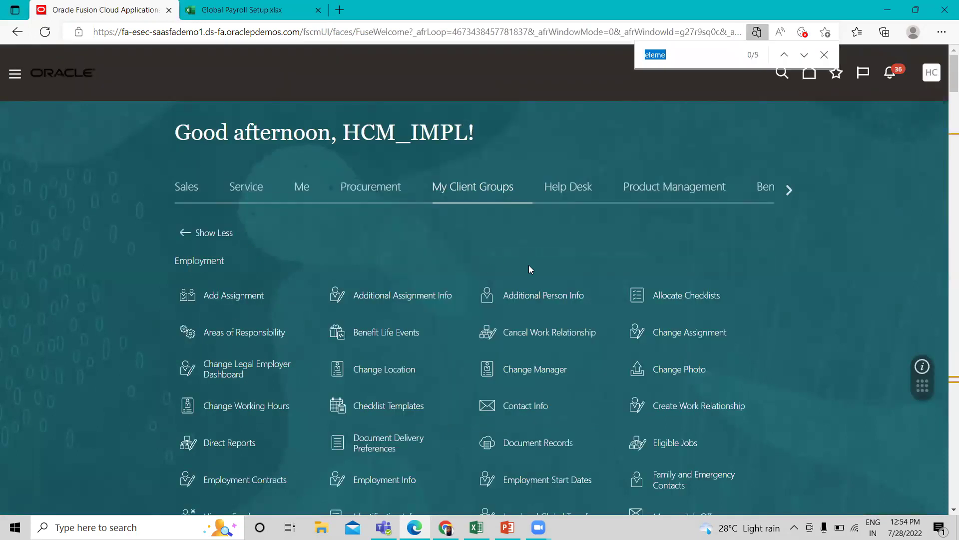
type("simpl")
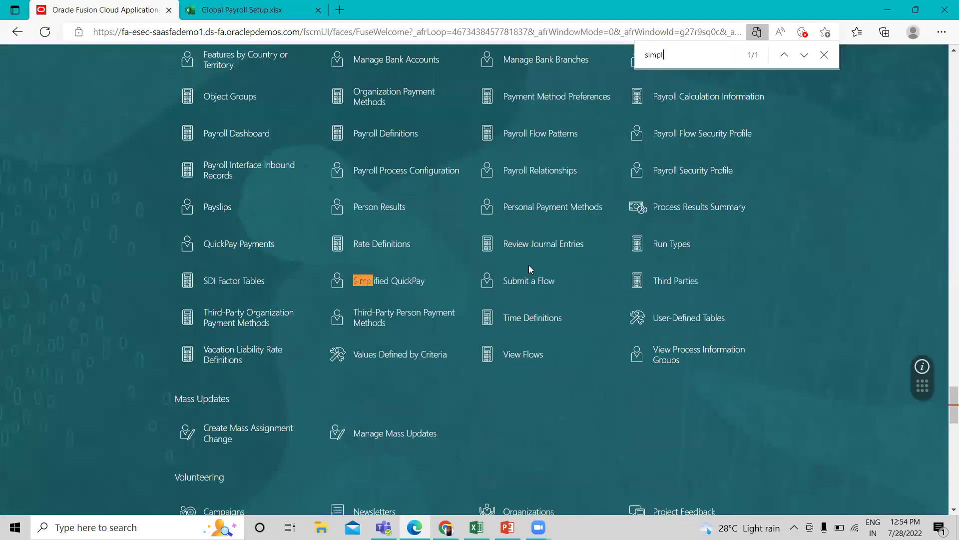
left_click(310, 338)
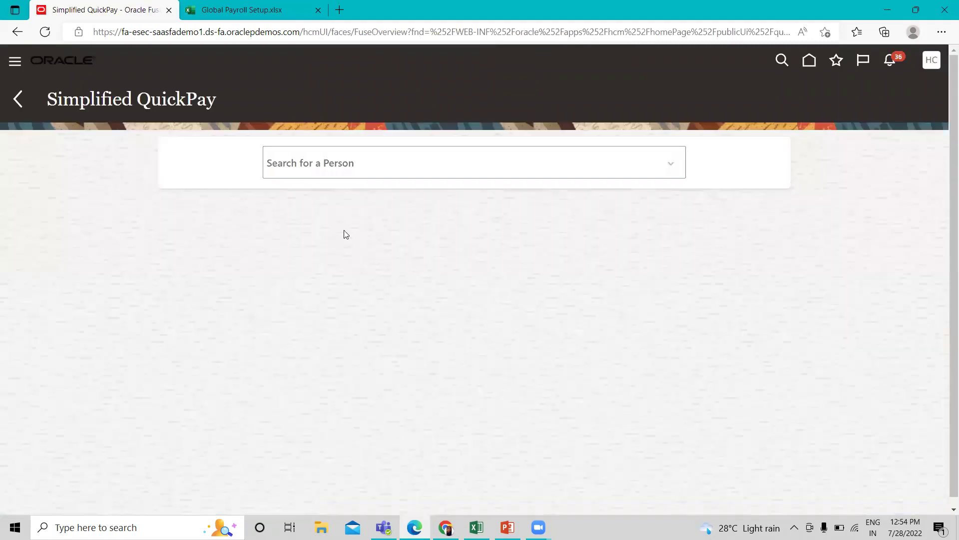
Step: Search for the employee by person number and open that person's QuickPay calculation
left_click(368, 165)
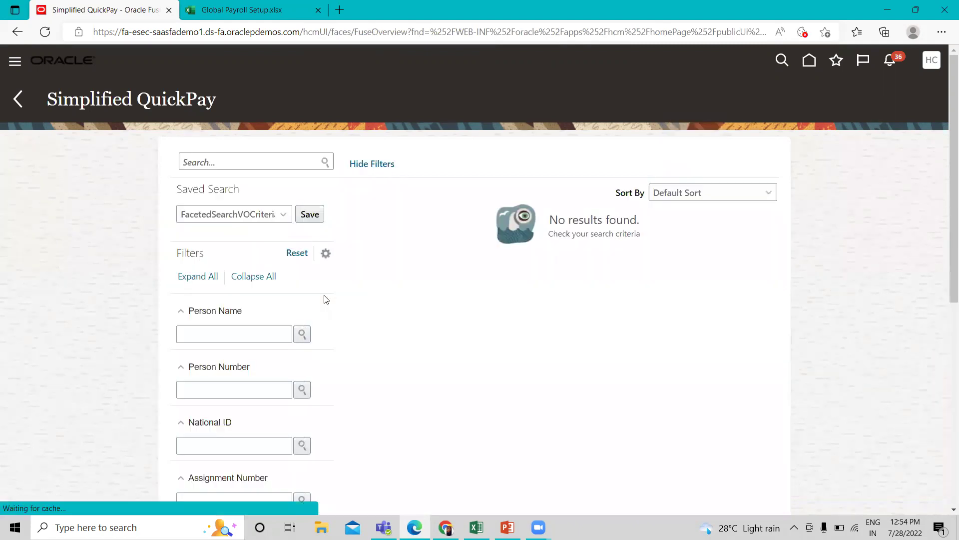
left_click(253, 386)
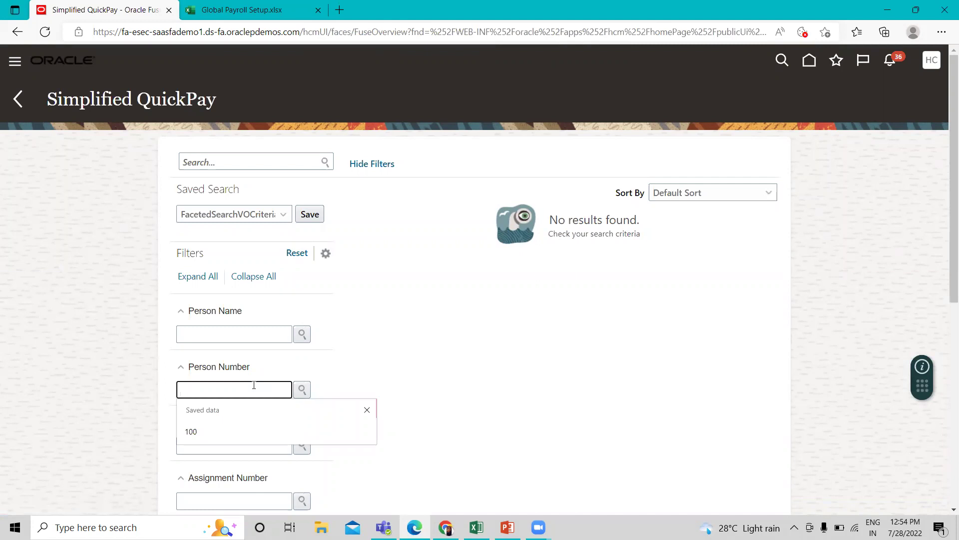
type("4913")
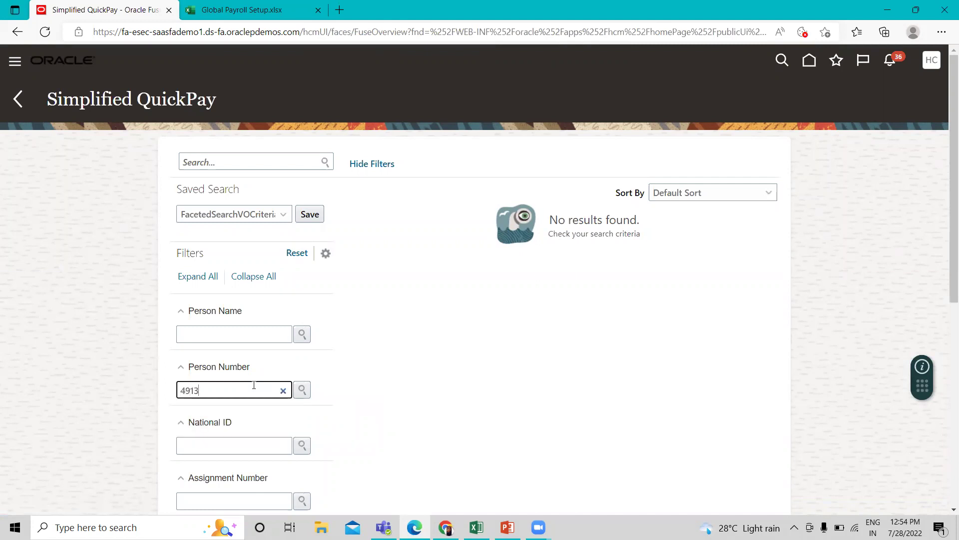
left_click(301, 389)
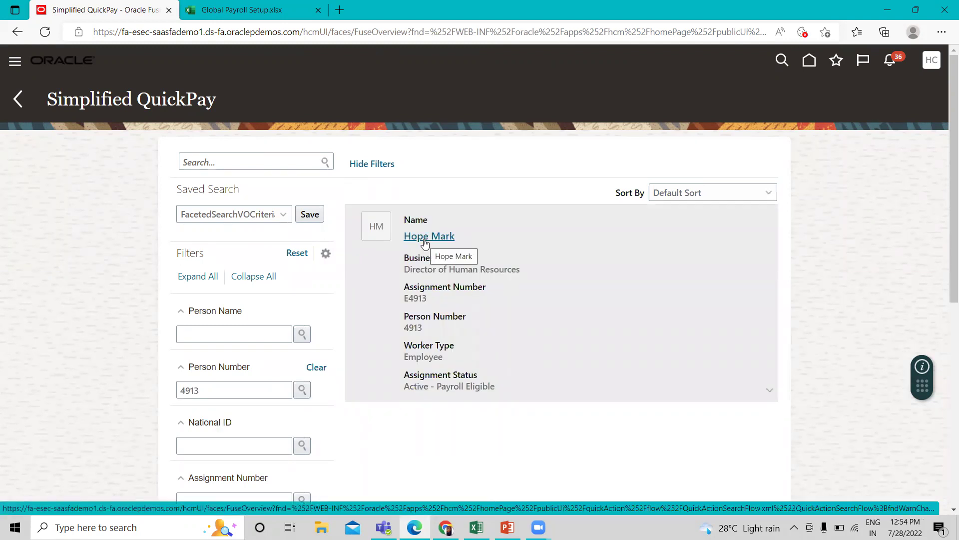
left_click(424, 238)
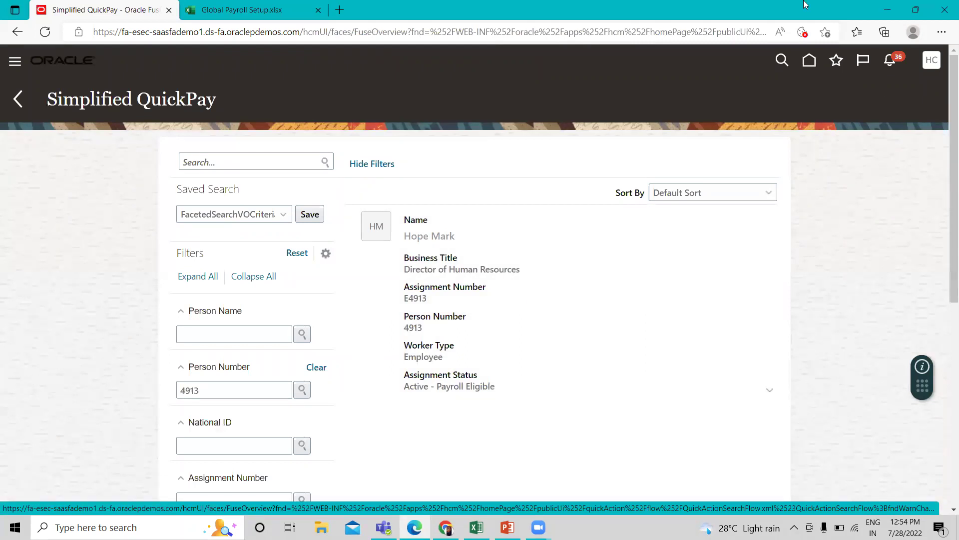
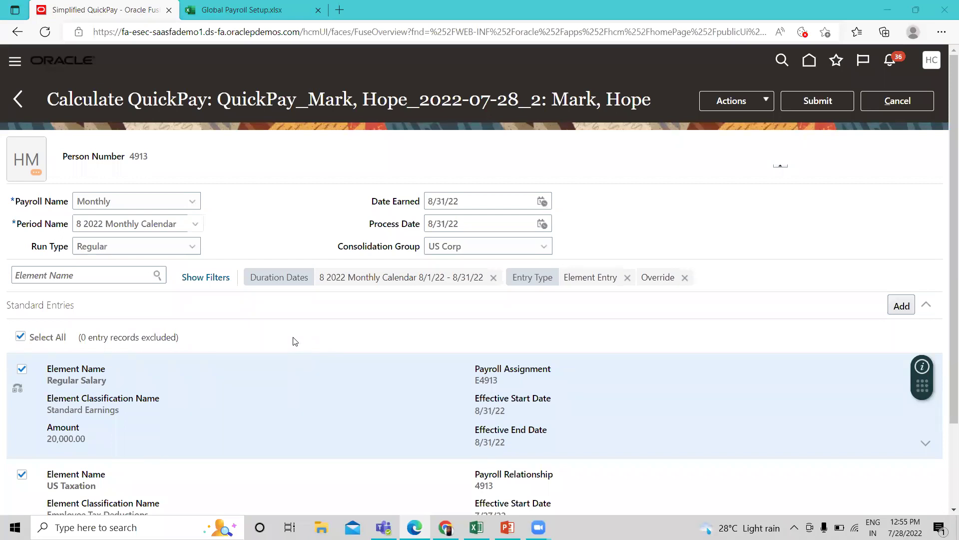
Step: Add a standard entry to the QuickPay and choose Employee AB Union Dues as its element through a name search
left_click(902, 306)
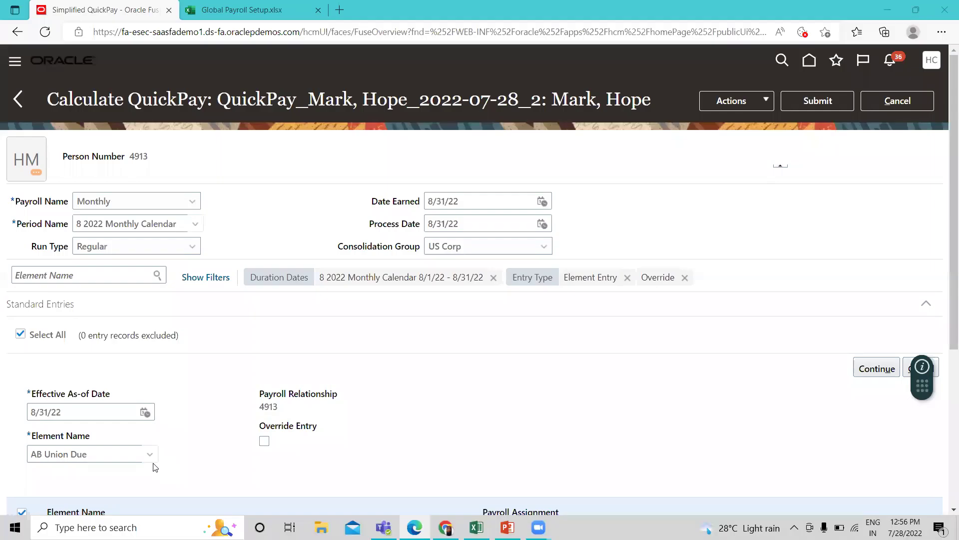
left_click(147, 454)
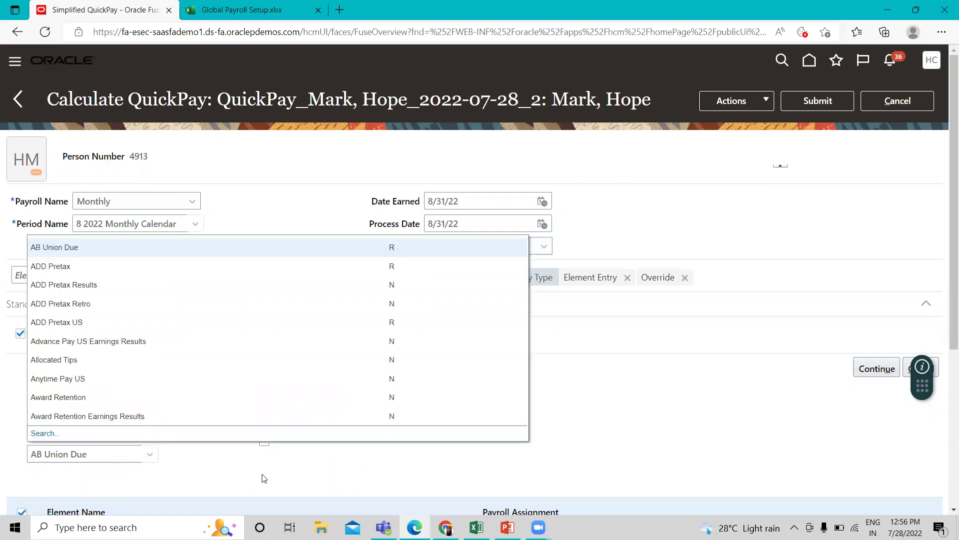
left_click(44, 434)
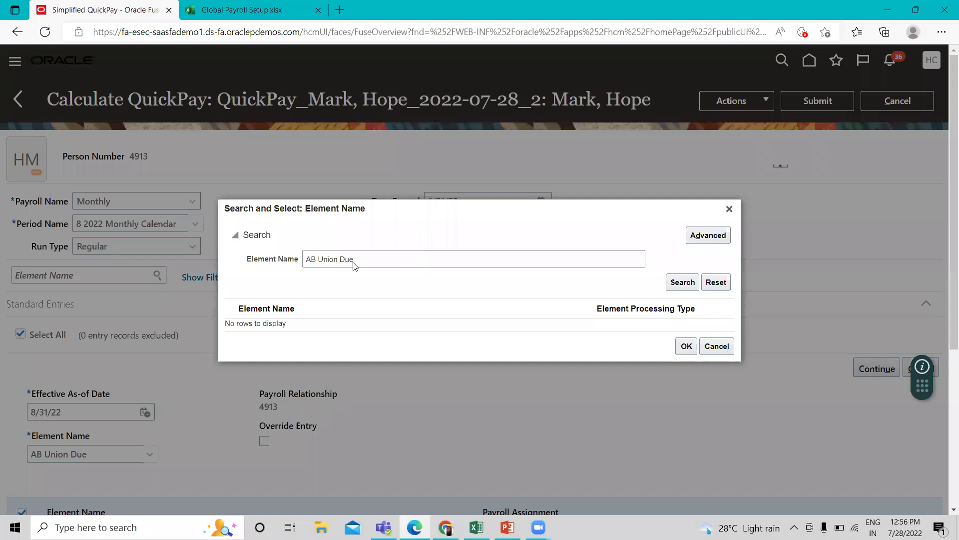
left_click(308, 260)
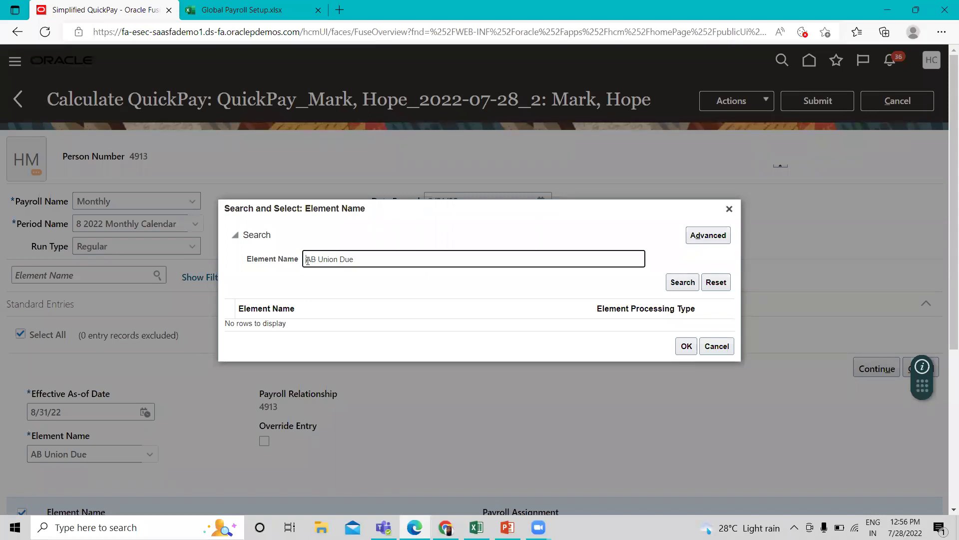
type("Employee")
left_click(367, 330)
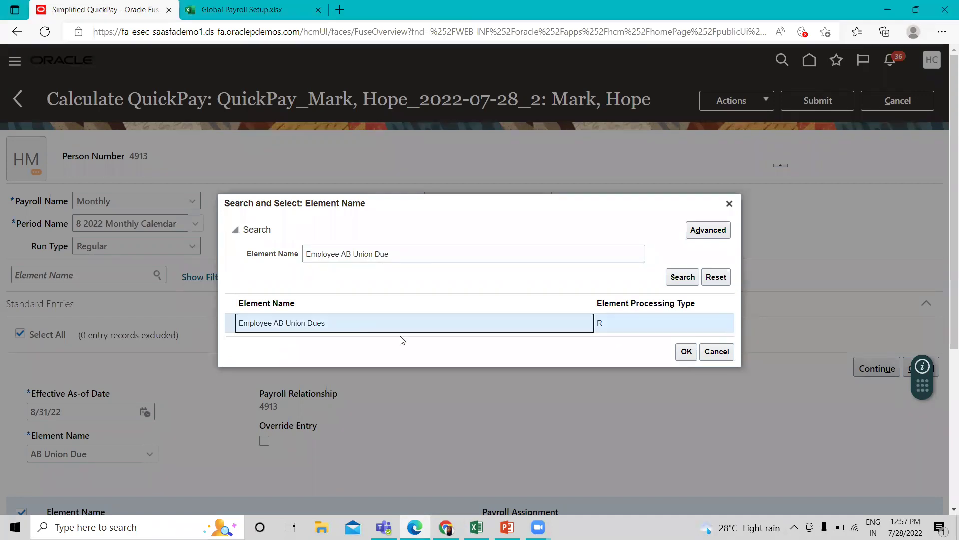
left_click(686, 352)
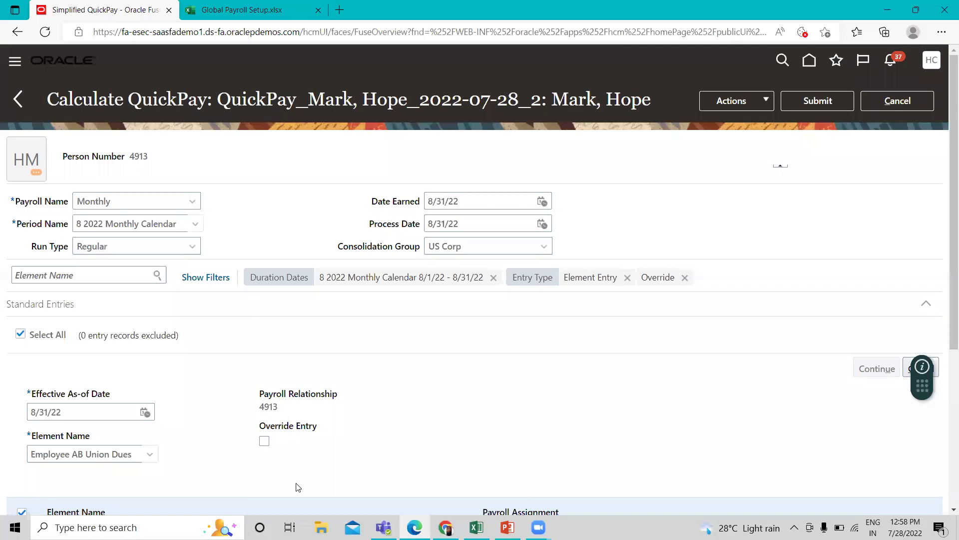
Step: Set the Amount of the Employee AB Union Dues entry to 100
scroll(296, 482, "down", 4)
scroll(296, 482, "down", 3)
scroll(295, 483, "up", 1)
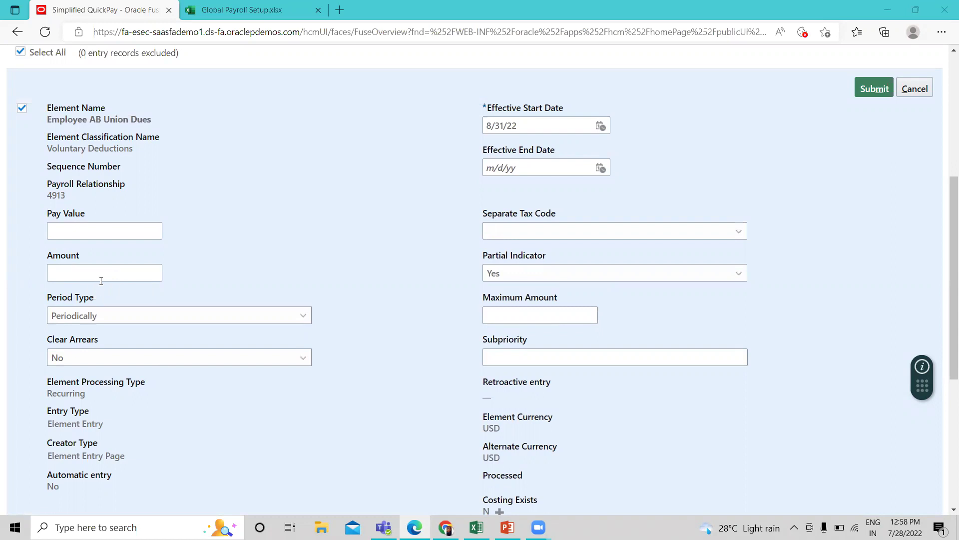
left_click(104, 279)
type("1000")
key("BackSpace")
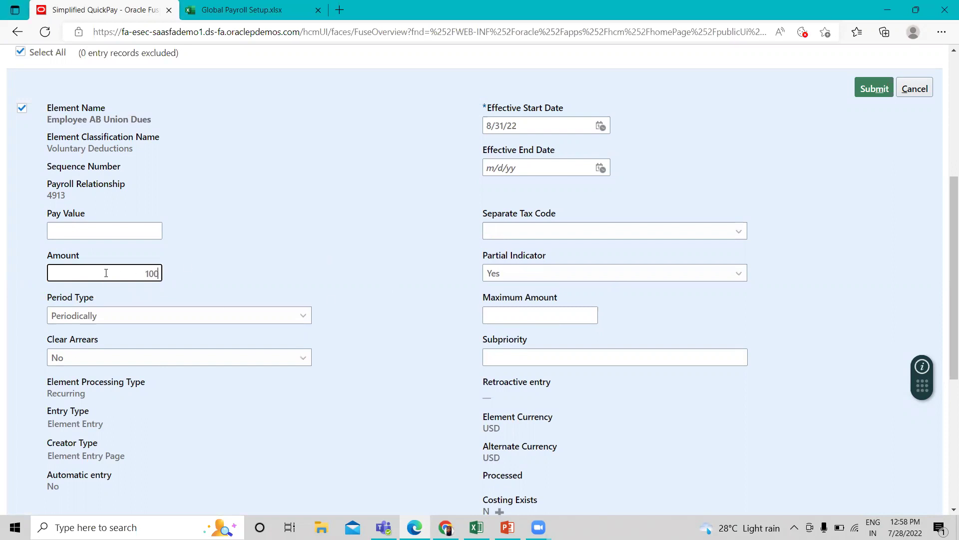
Step: Submit the new Employee AB Union Dues standard entry
scroll(368, 313, "up", 3)
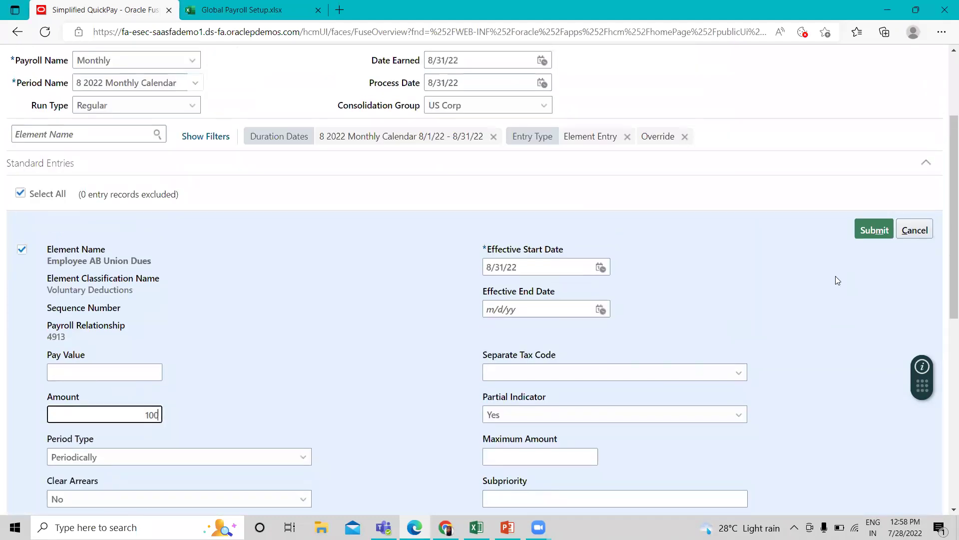
left_click(874, 229)
scroll(364, 424, "down", 3)
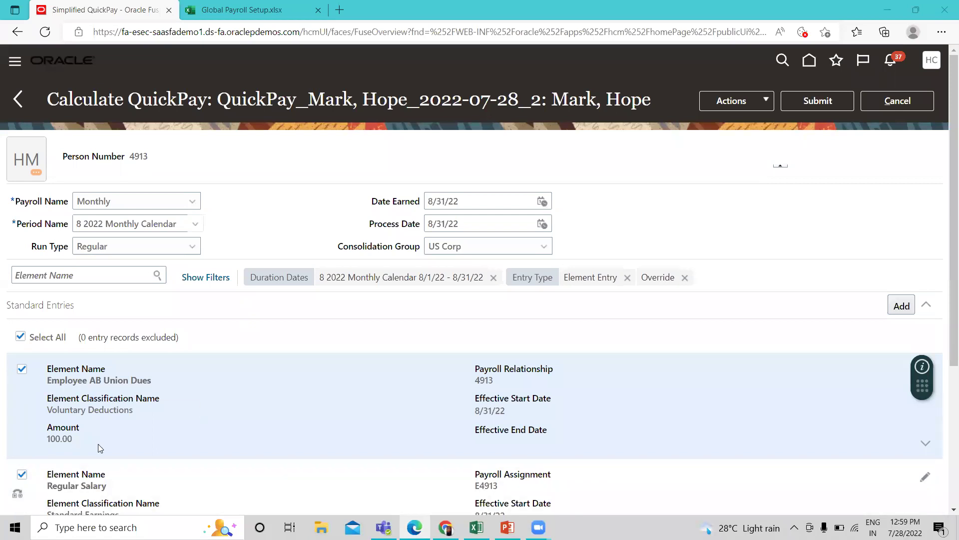
Step: Submit the employee's QuickPay to calculate it with the Employee AB Union Dues entry included
scroll(217, 427, "down", 1)
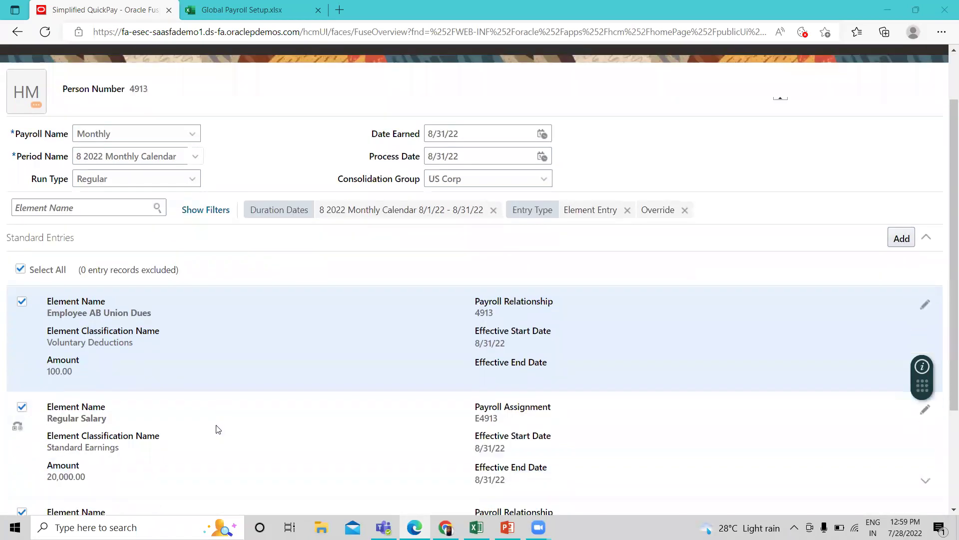
scroll(217, 429, "up", 1)
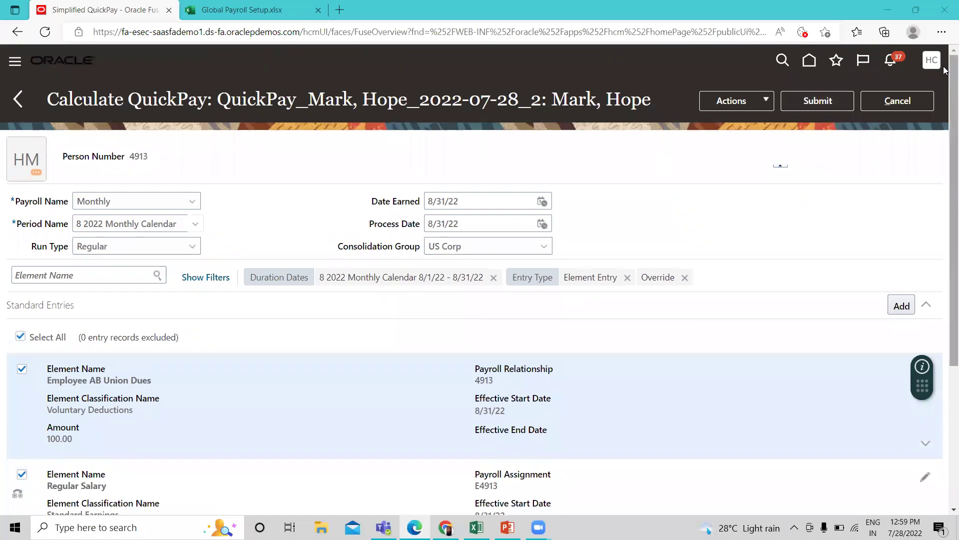
left_click(838, 96)
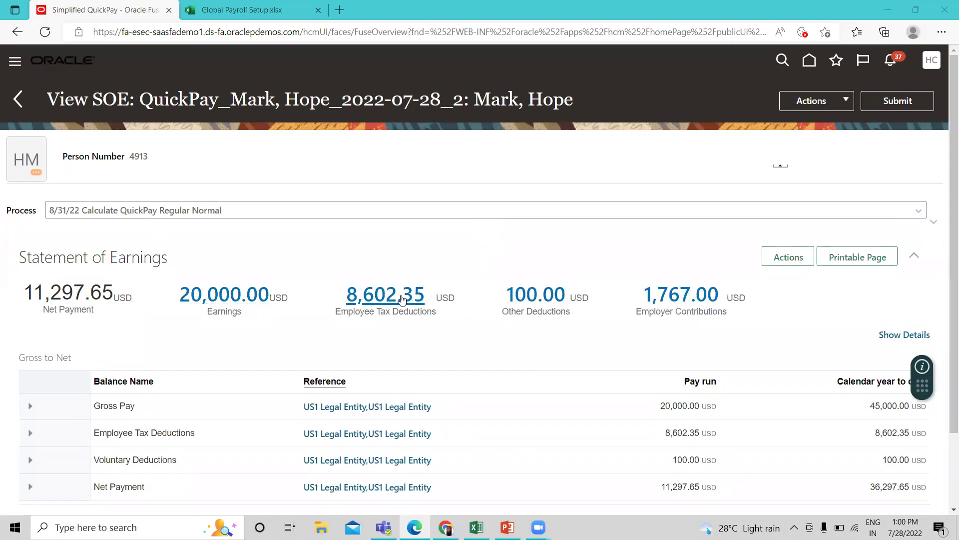
Step: In the Statement of Earnings, examine the Other Deductions breakdown and expand the balance feeds of Voluntary Deductions
scroll(517, 330, "down", 1)
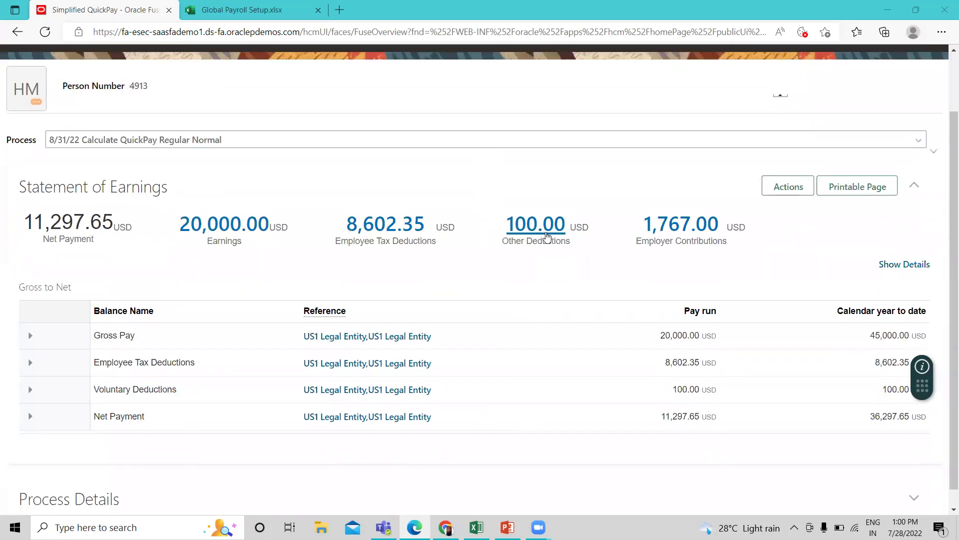
left_click(542, 228)
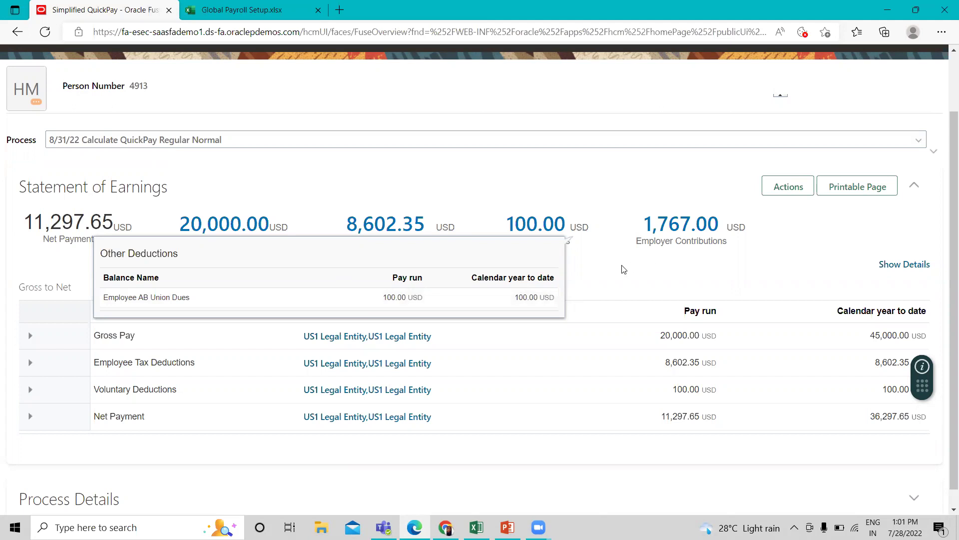
left_click(29, 391)
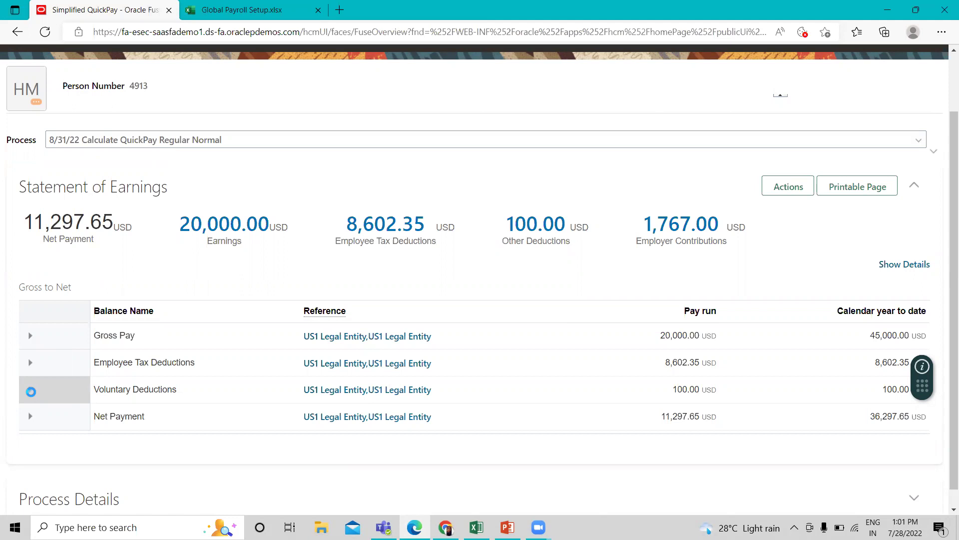
left_click(30, 391)
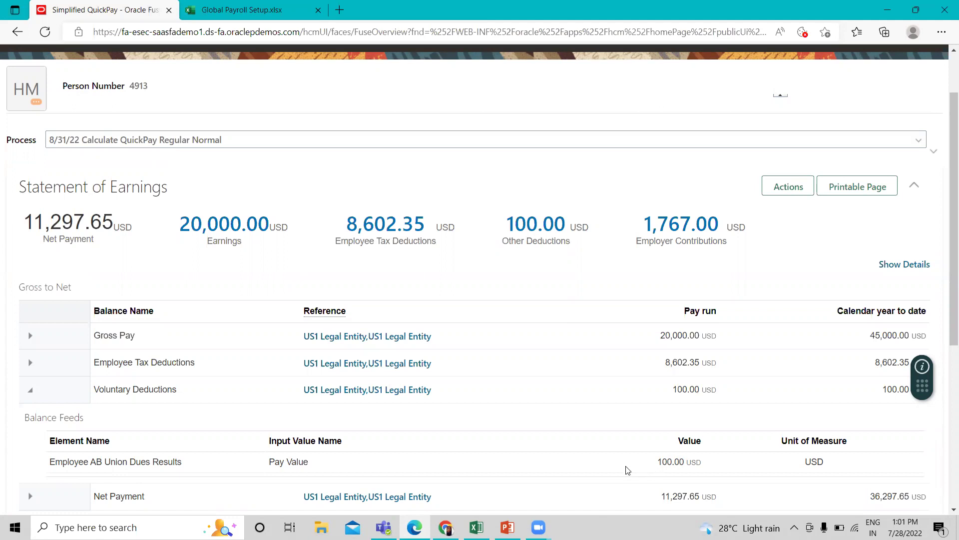
scroll(630, 458, "up", 2)
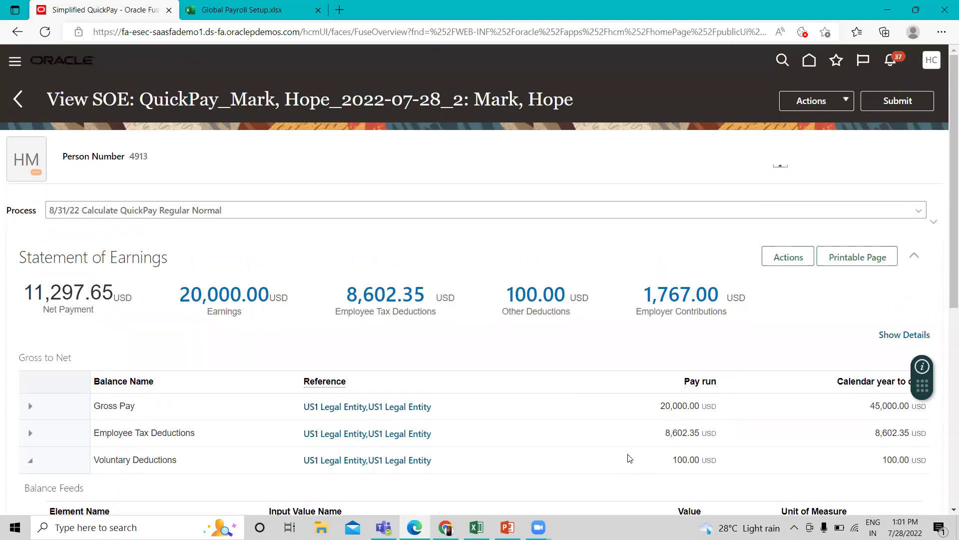